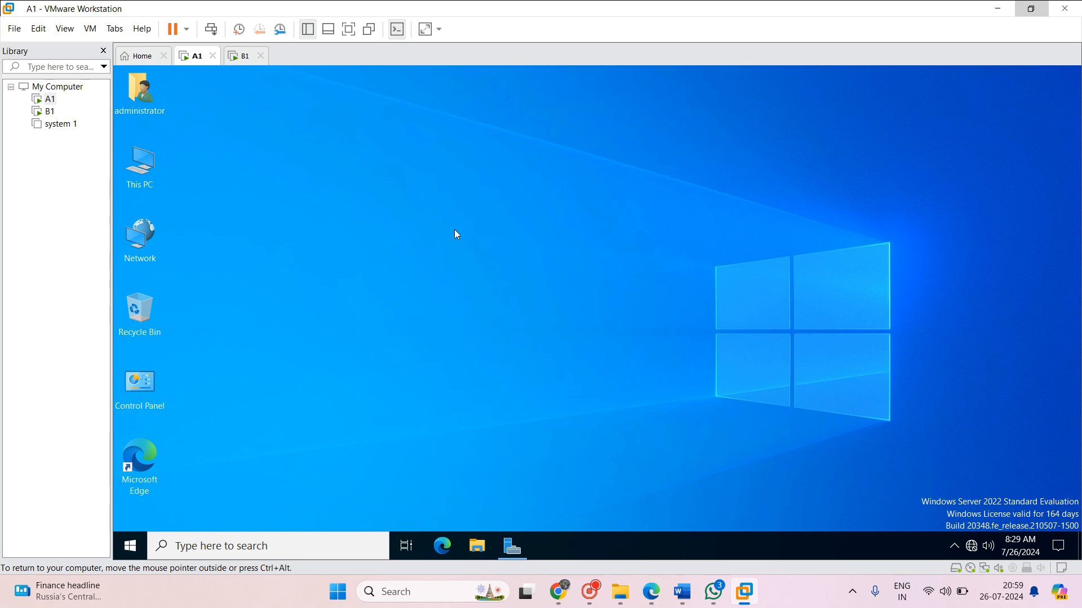
Run dsa.msc to open Active Directory Users and Computers.
key(super+r)
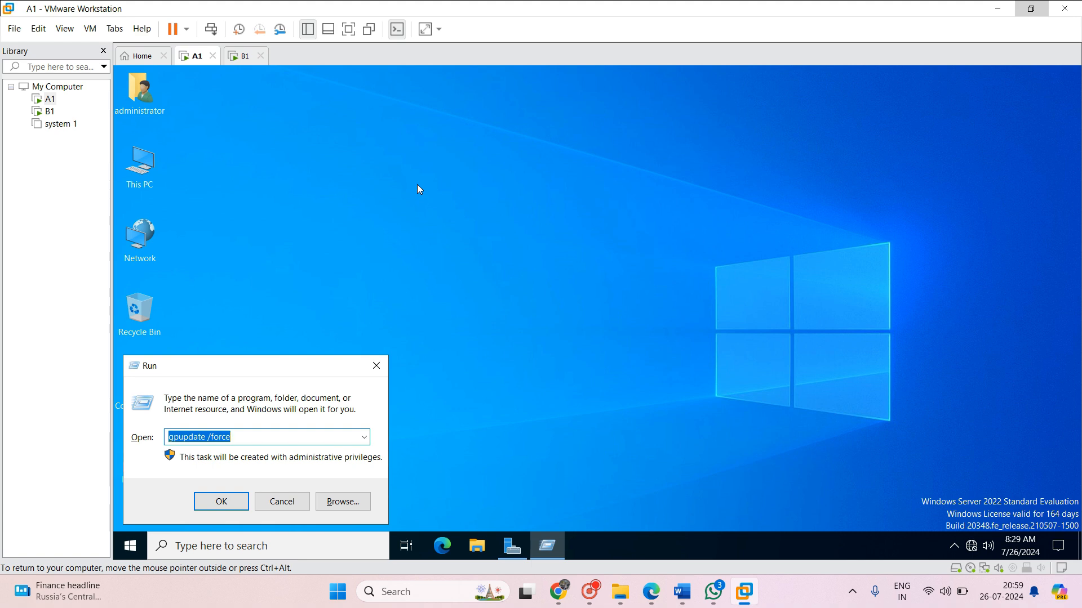
text(dsa)
key(Down)
key(Return)
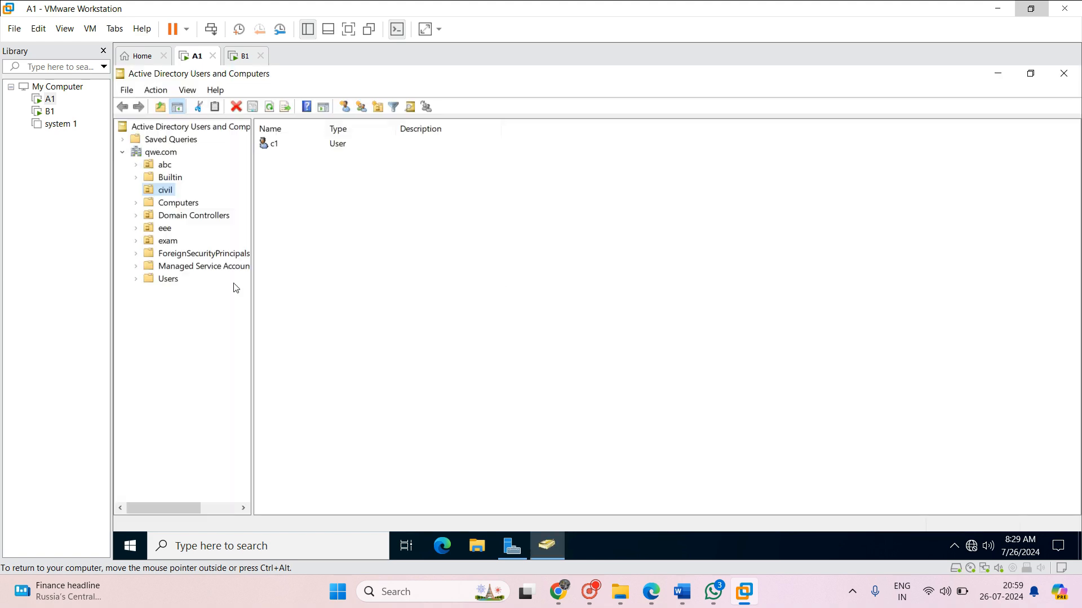
Create an organizational unit named "group policy" in the qwe.com domain, without protection from accidental deletion.
click(156, 155)
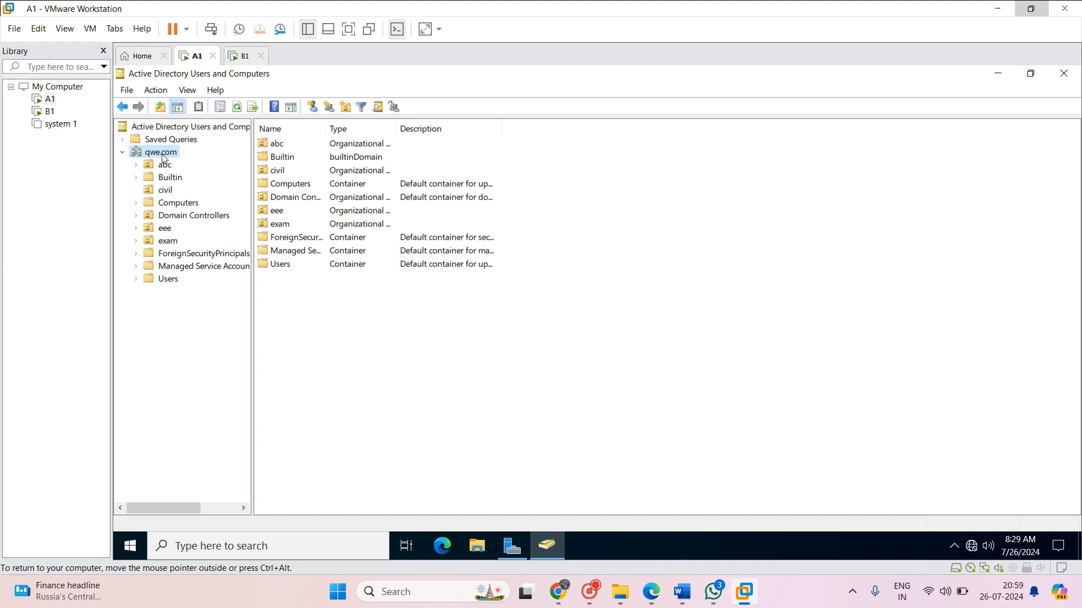
right_click(162, 155)
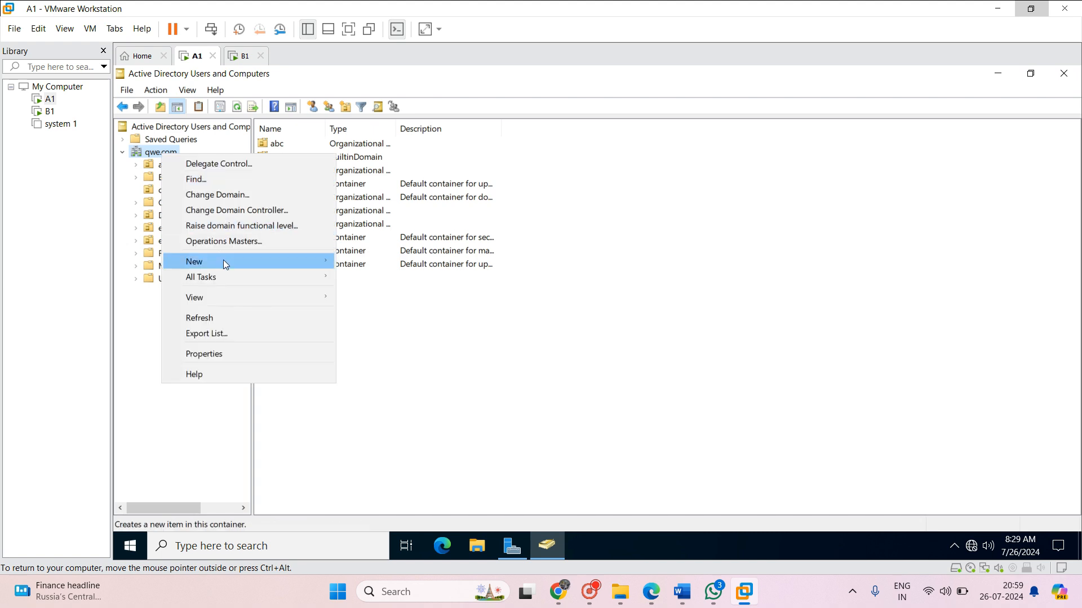
mouse_move(223, 259)
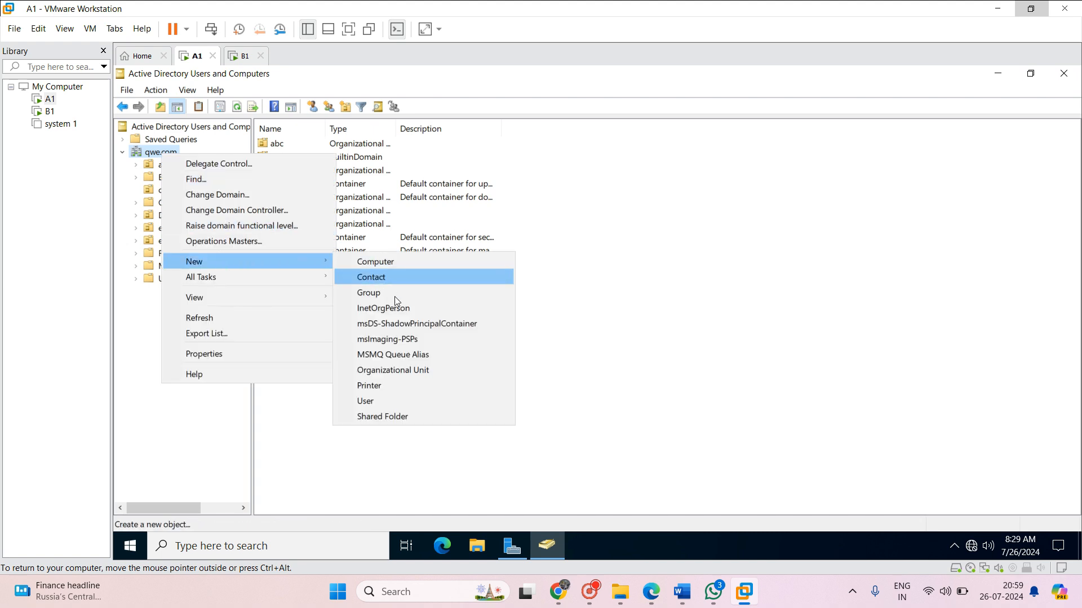
click(410, 371)
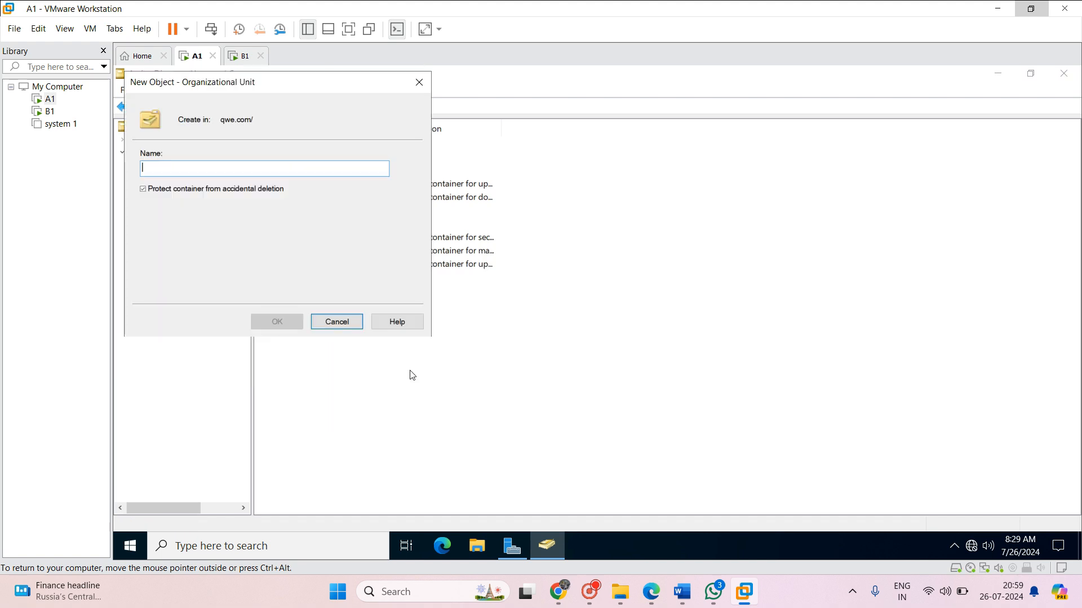
click(164, 192)
click(187, 171)
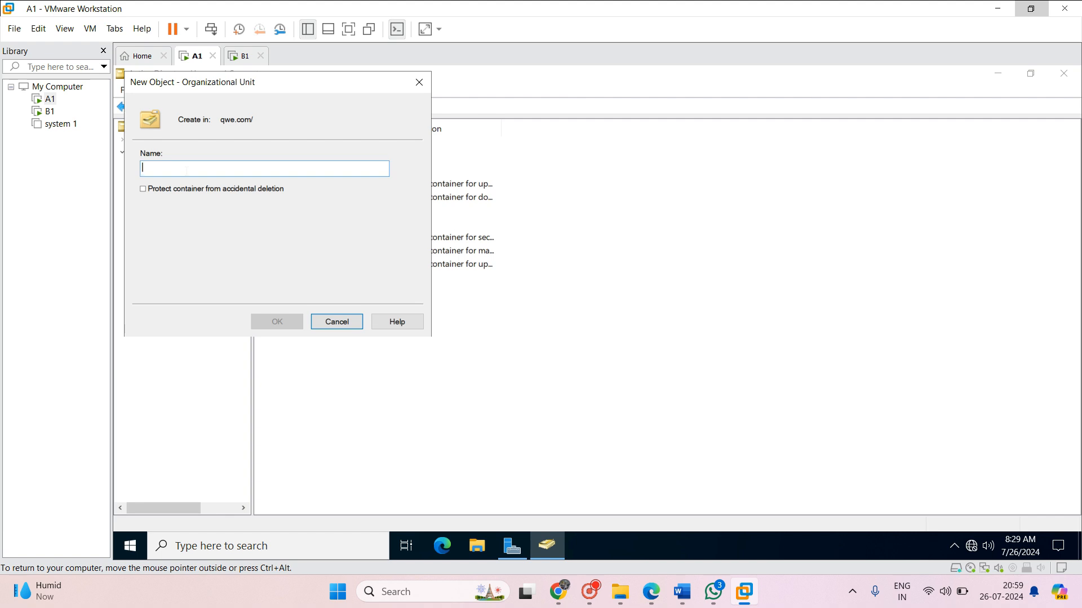
text(gru)
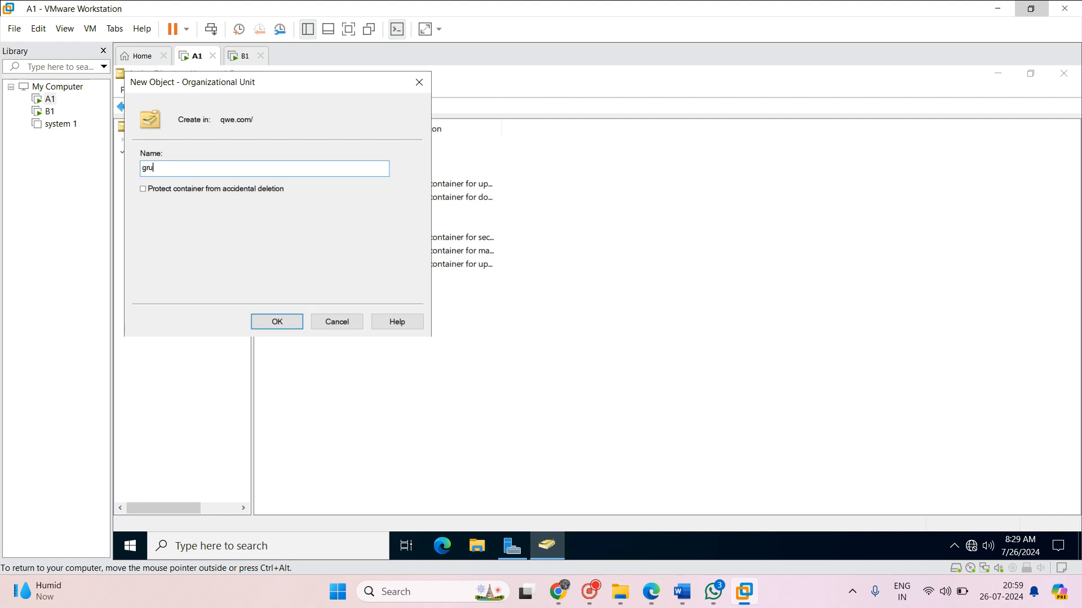
key(BackSpace)
text(oup policy)
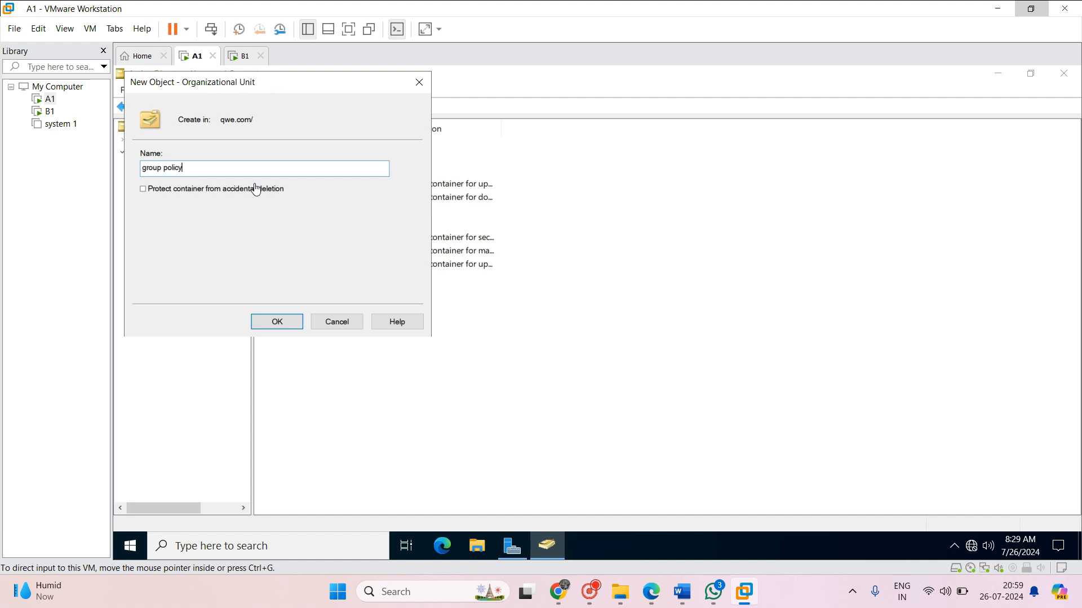
click(281, 325)
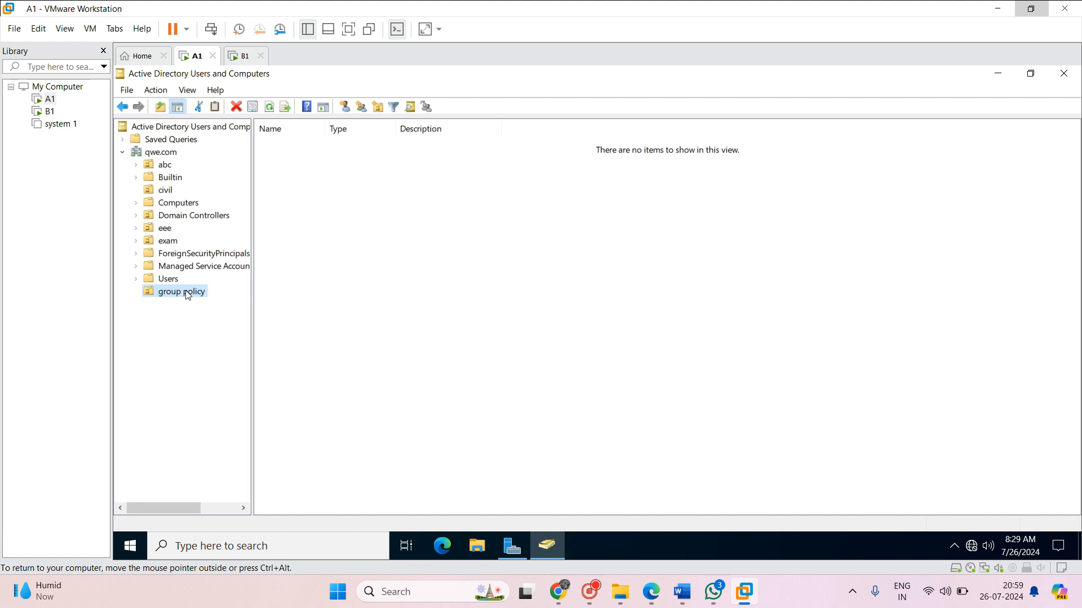
Start a new user in the group policy organizational unit with first name g1 and user logon name g1.
click(361, 243)
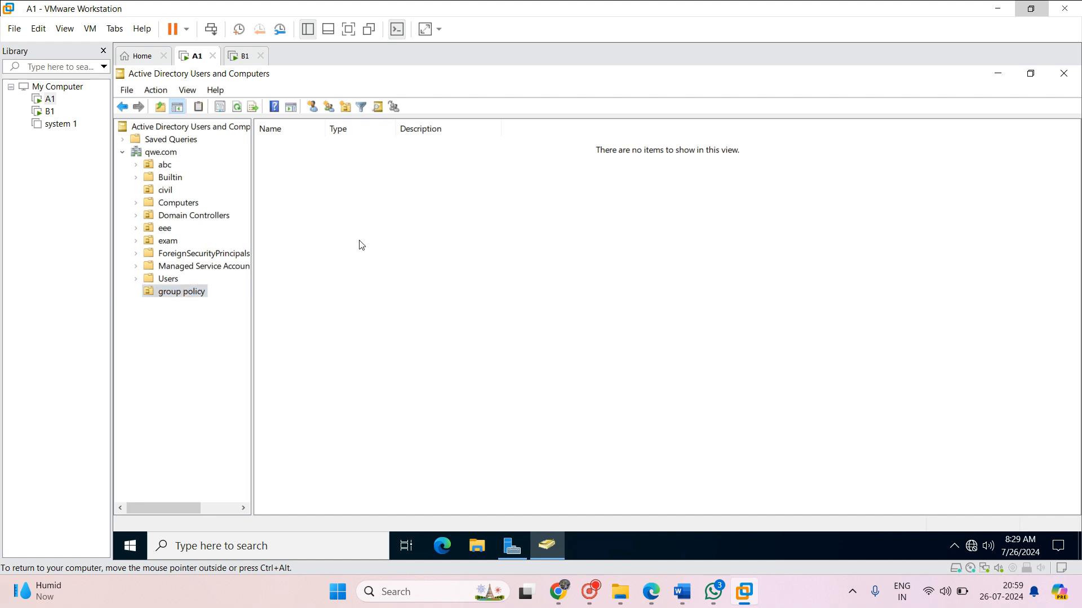
click(314, 110)
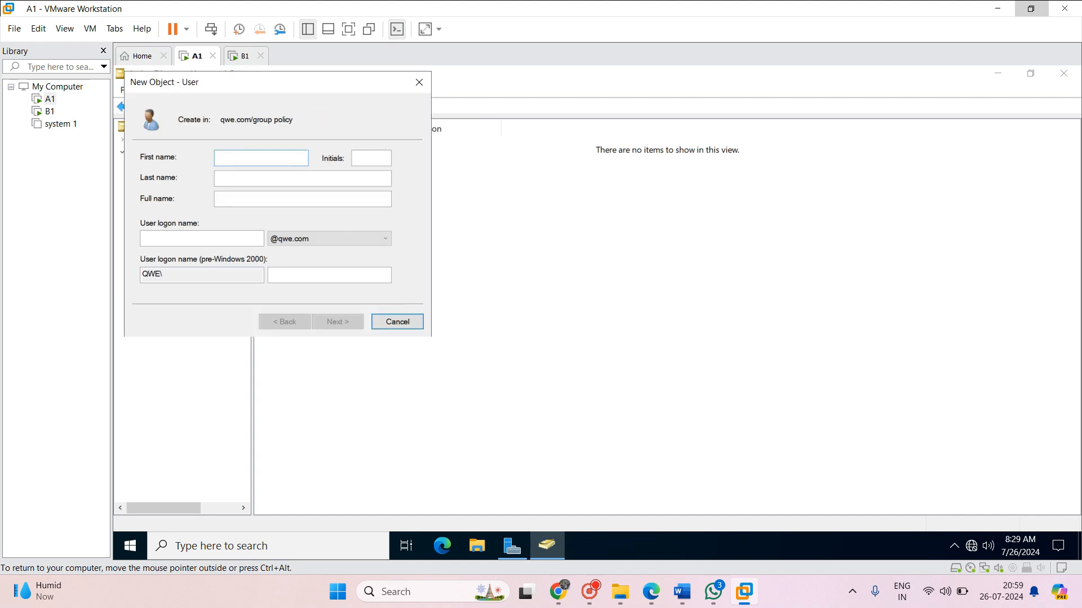
text(g1)
key(Tab)
key(Tab)
key(Tab)
key(Tab)
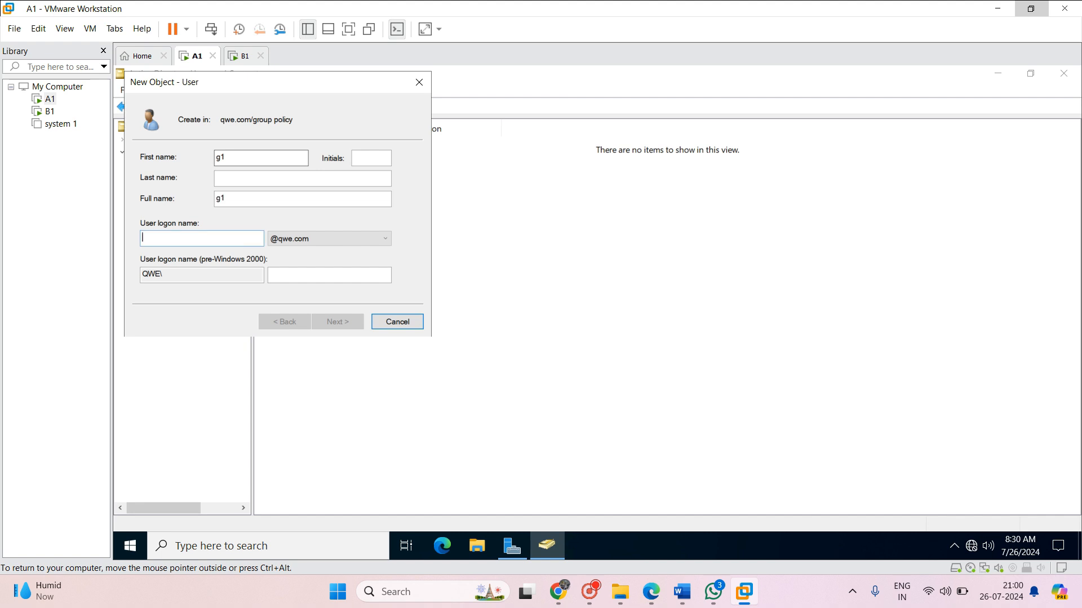
text(g1)
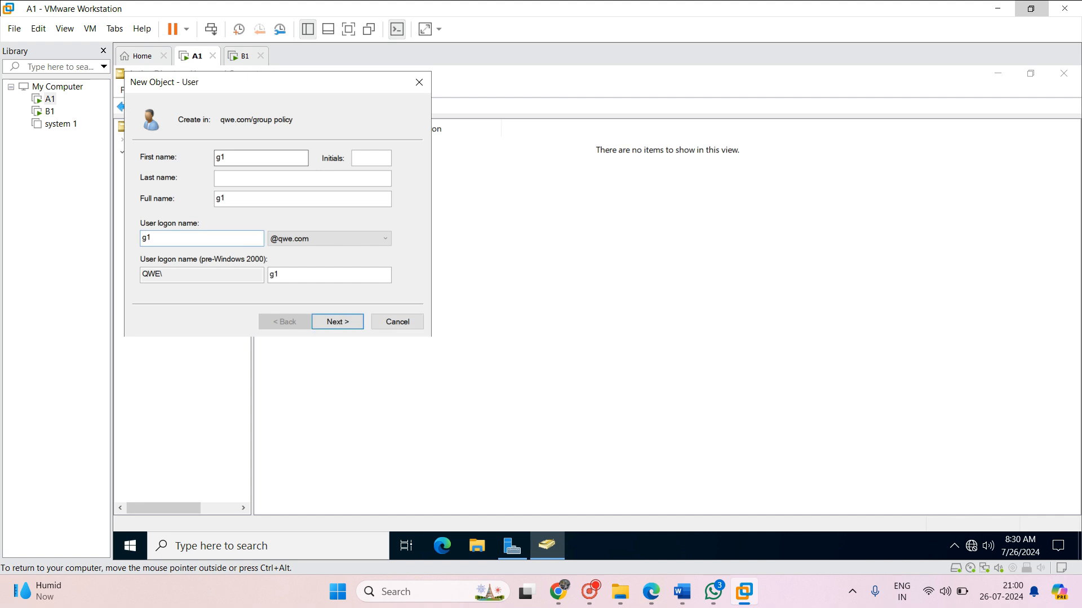
click(332, 318)
Turn off the forced password change at next logon, enter and confirm the account password, and finish creating the user.
click(168, 203)
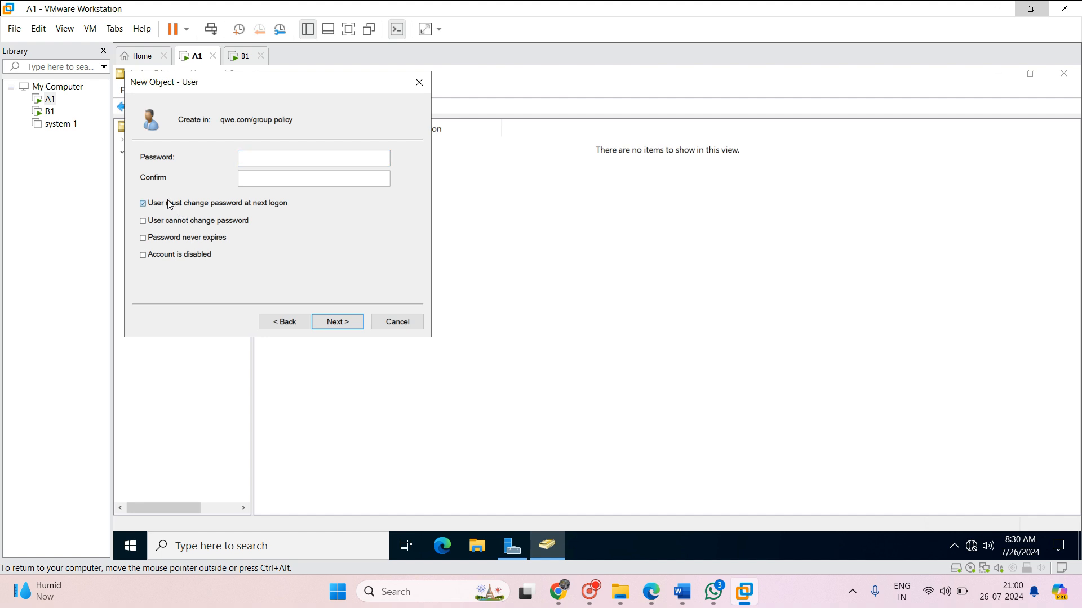
click(277, 158)
text(•••••••)
key(Tab)
text(•••••)
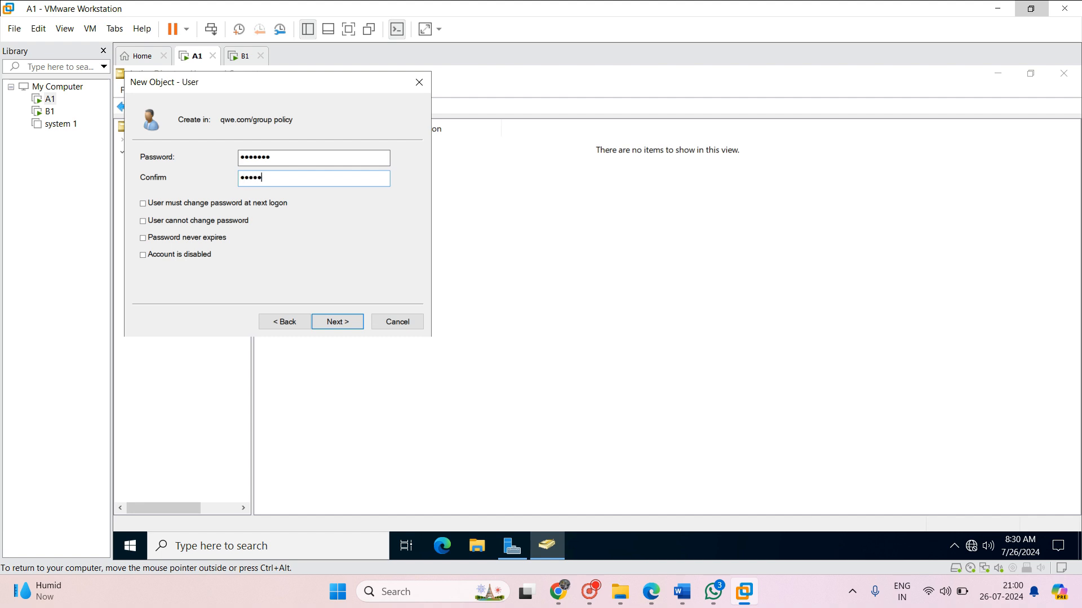
text(••)
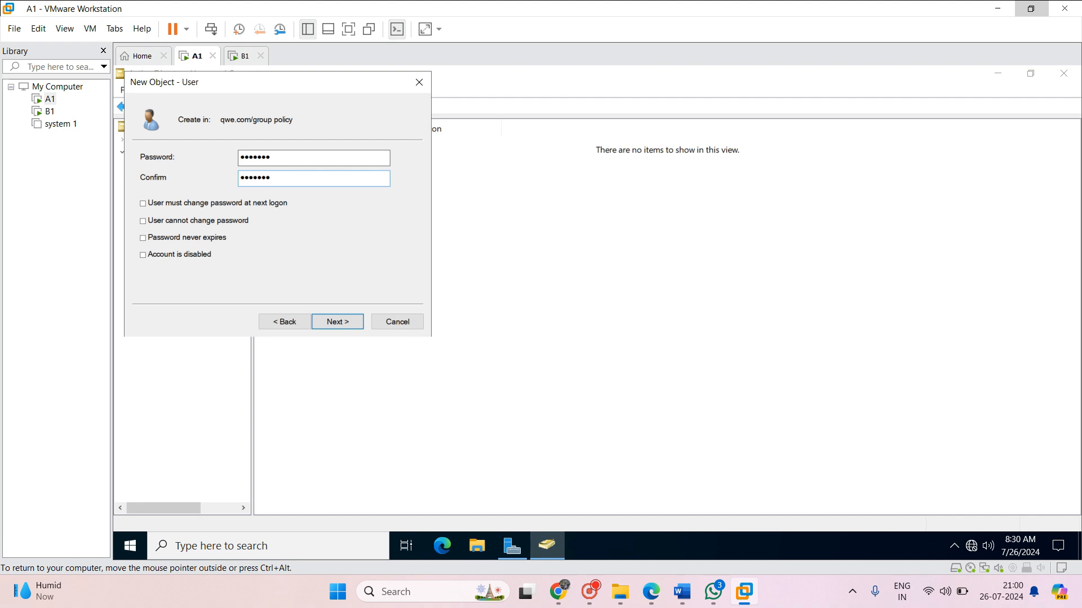
click(346, 321)
click(347, 323)
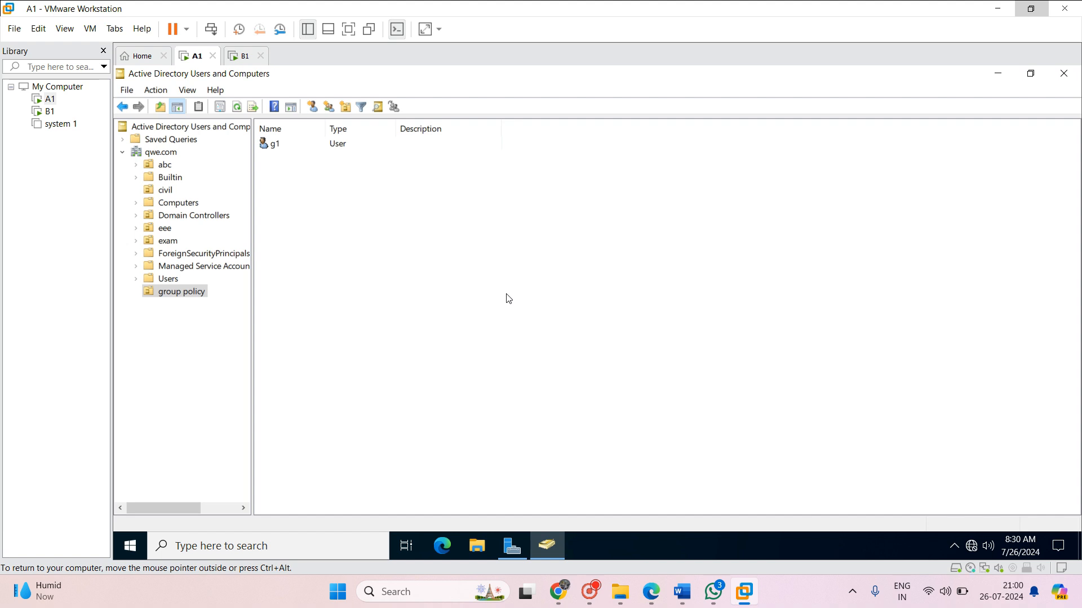
Run gpmc.msc to open Group Policy Management.
key(super+r)
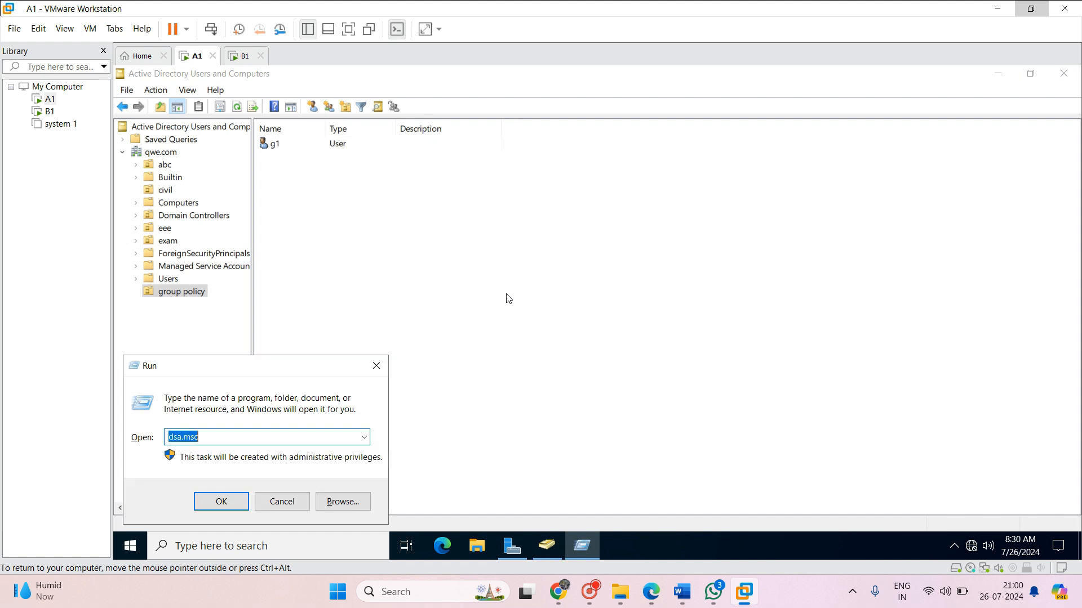
text(gp)
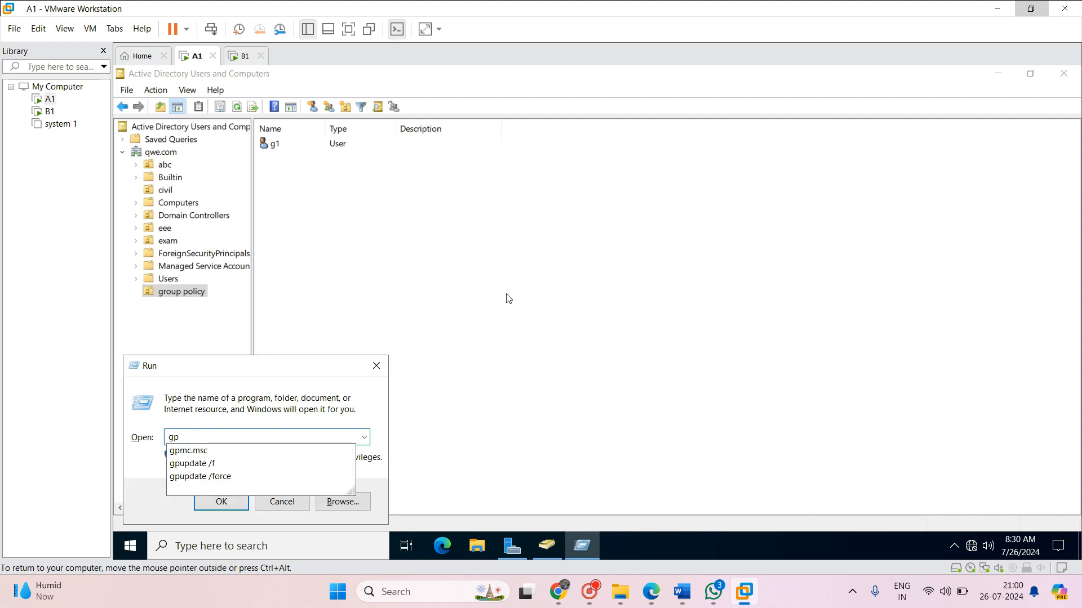
key(Down)
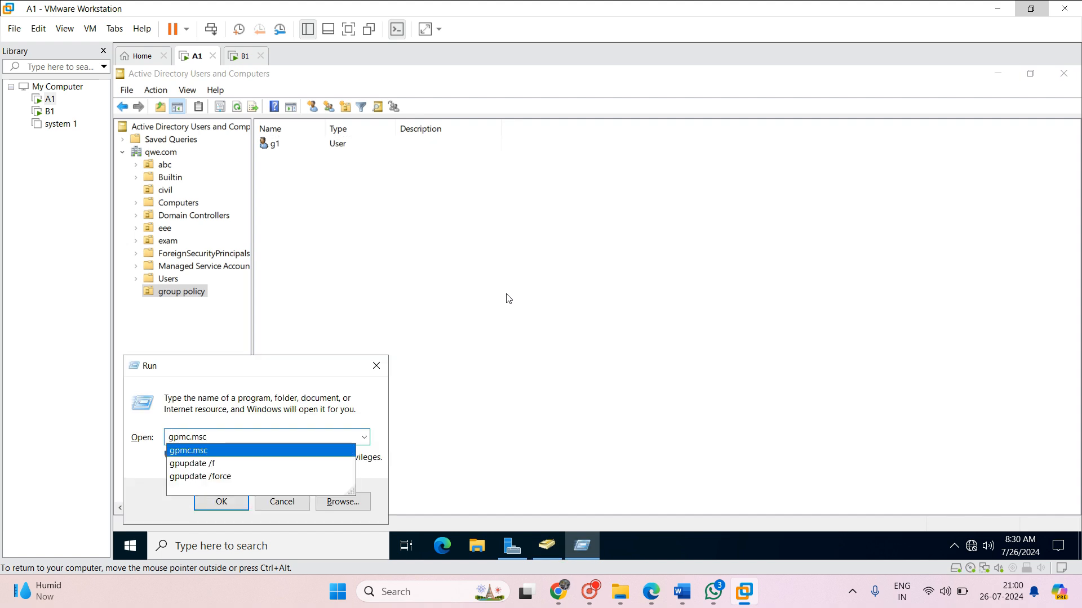
key(Return)
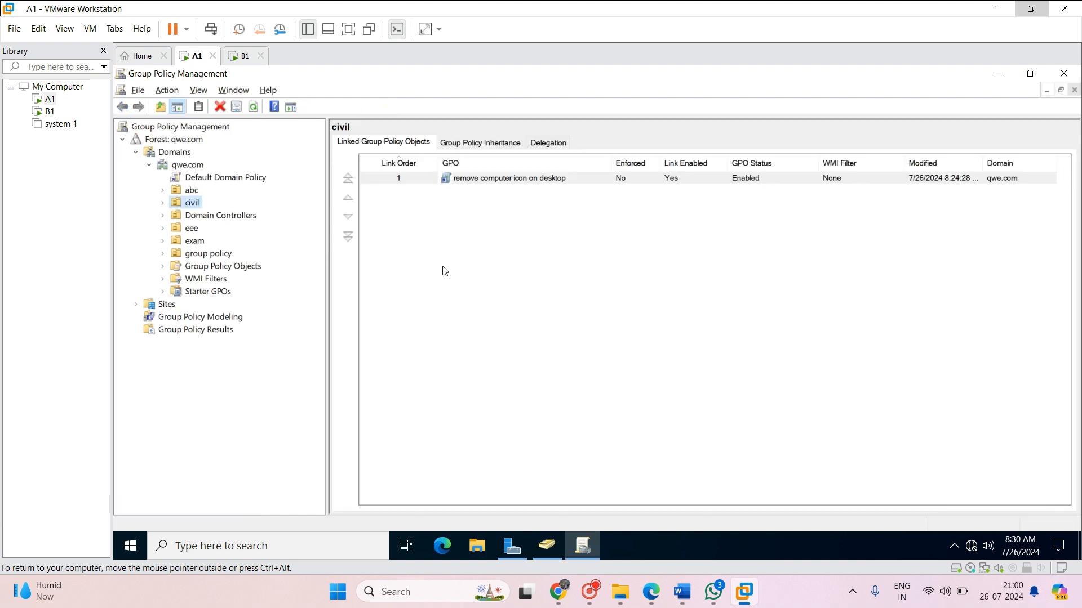
Expand the qwe.com forest down to the organizational units of the qwe.com domain.
click(123, 140)
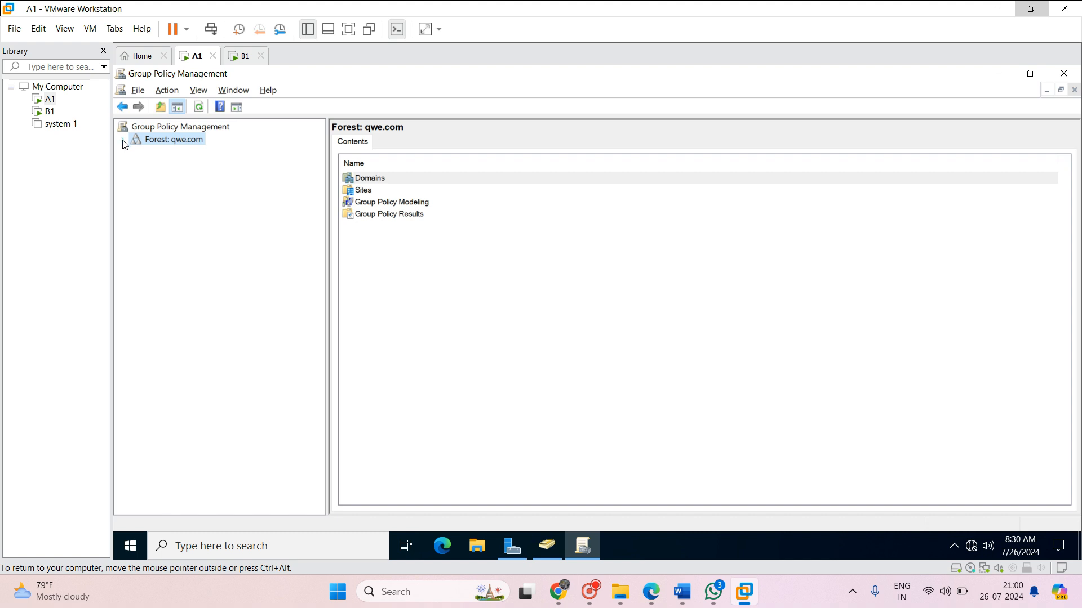
click(123, 140)
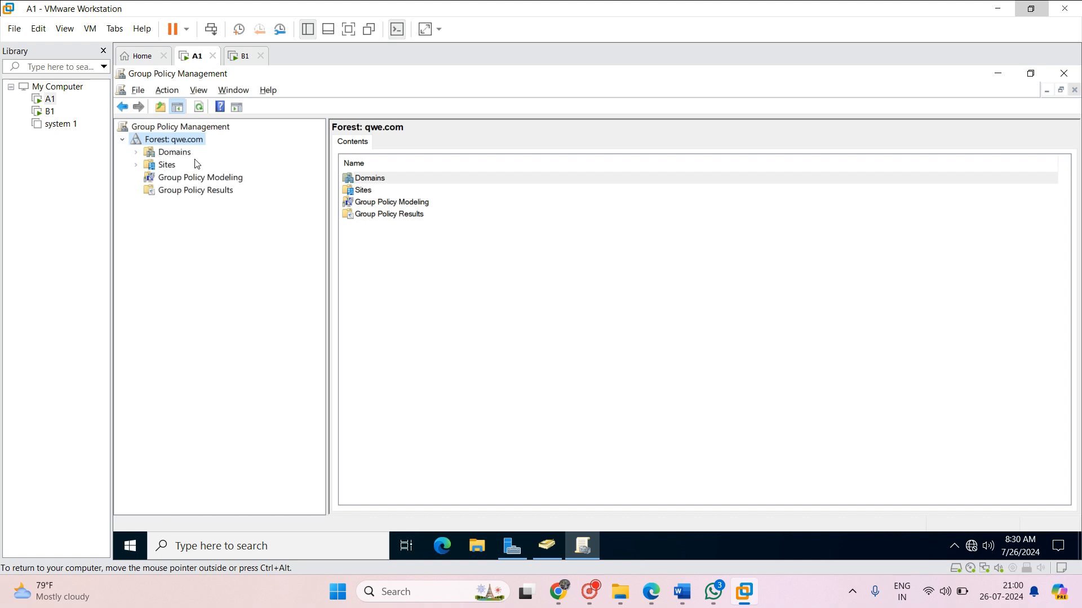
click(136, 152)
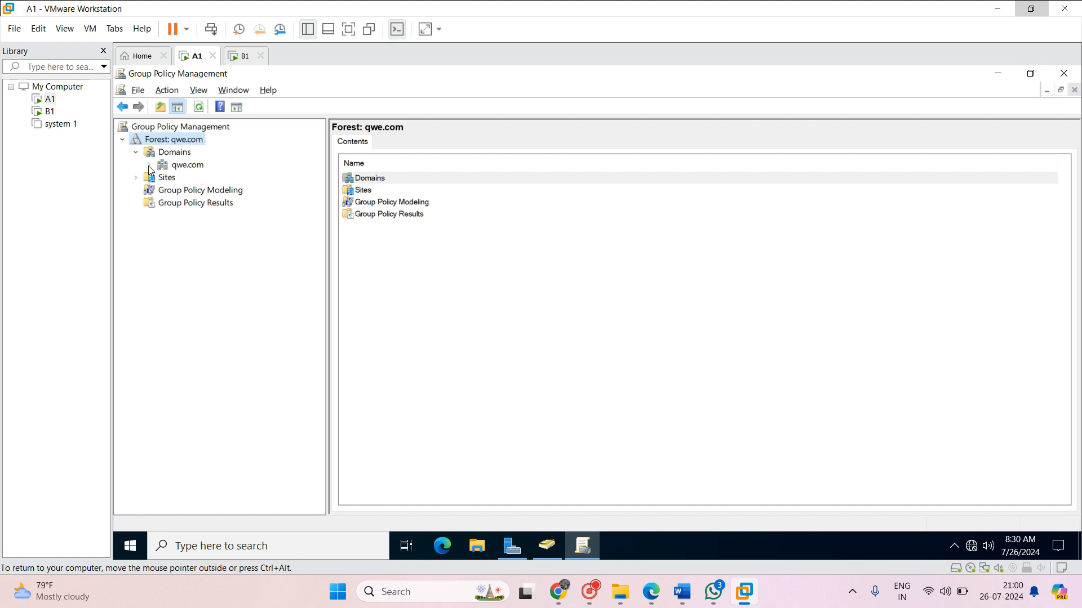
click(150, 166)
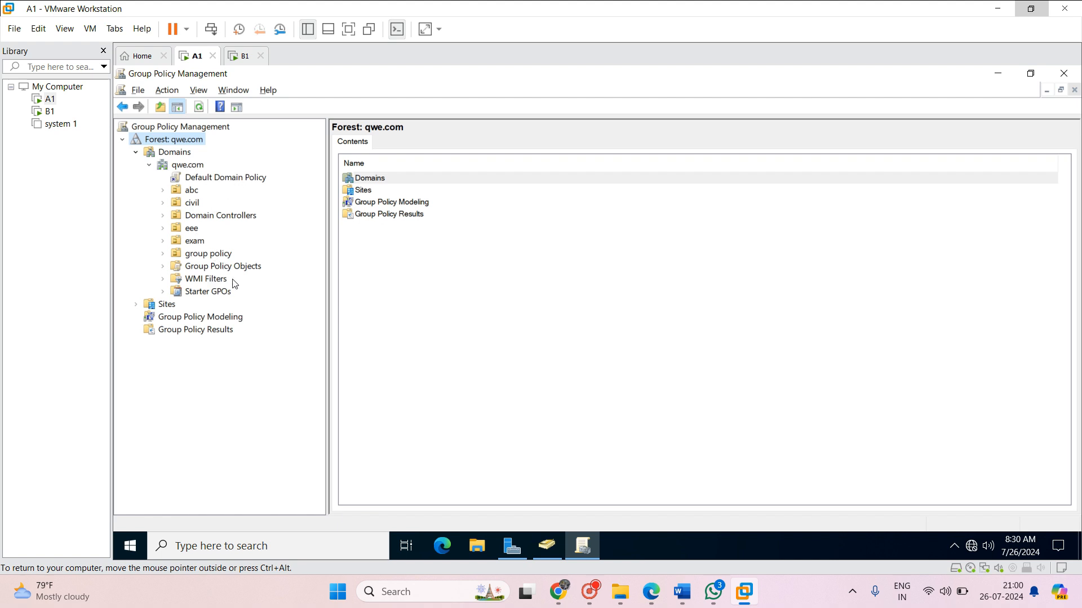
Try to create a GPO named "remove computer icon" linked to the group policy organizational unit.
click(206, 257)
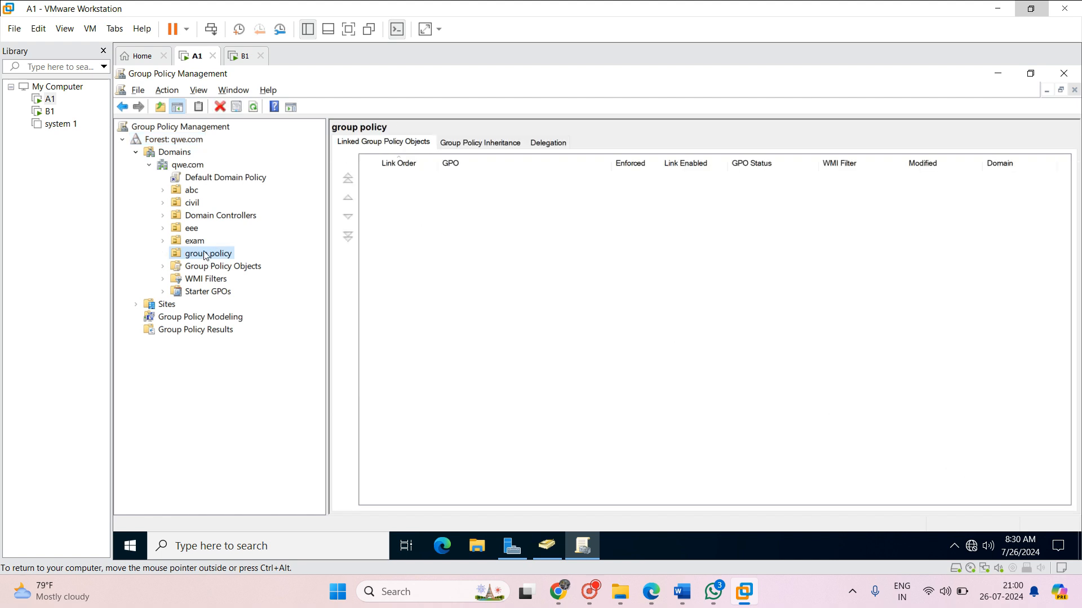
right_click(204, 252)
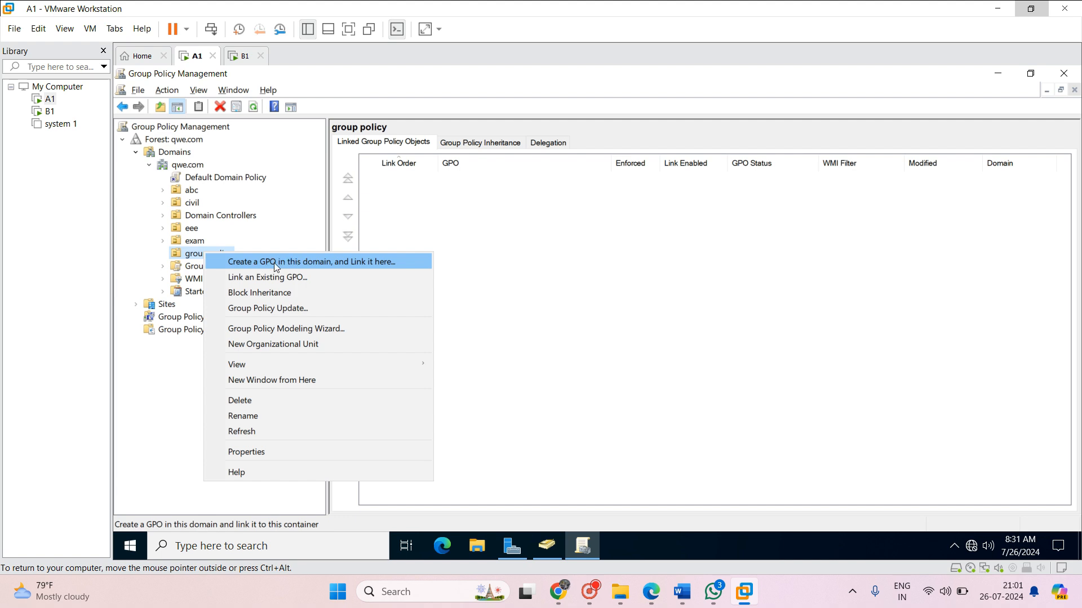
click(307, 263)
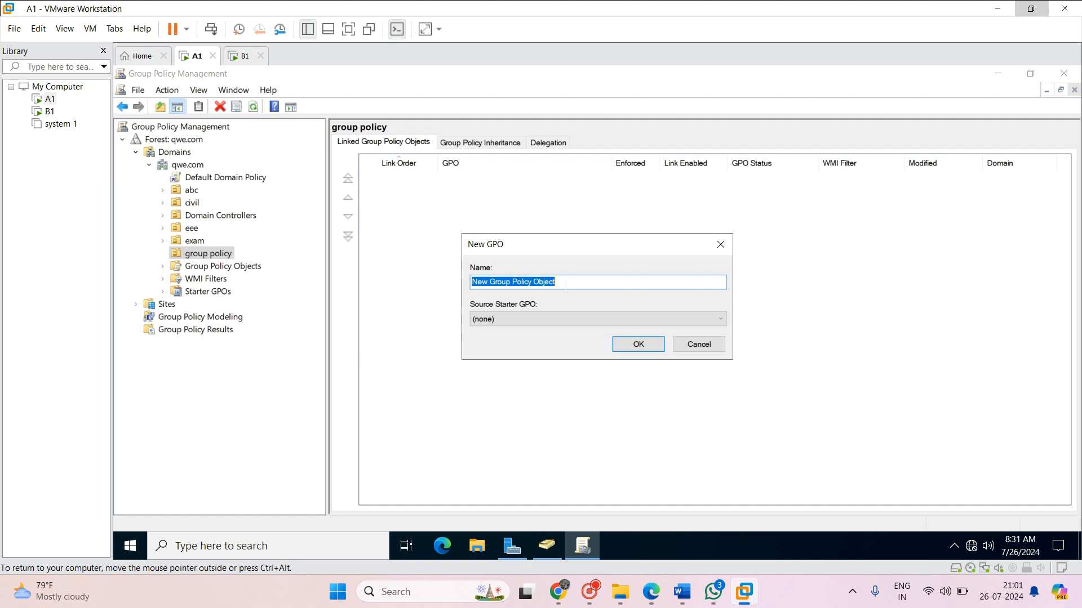
text(rem)
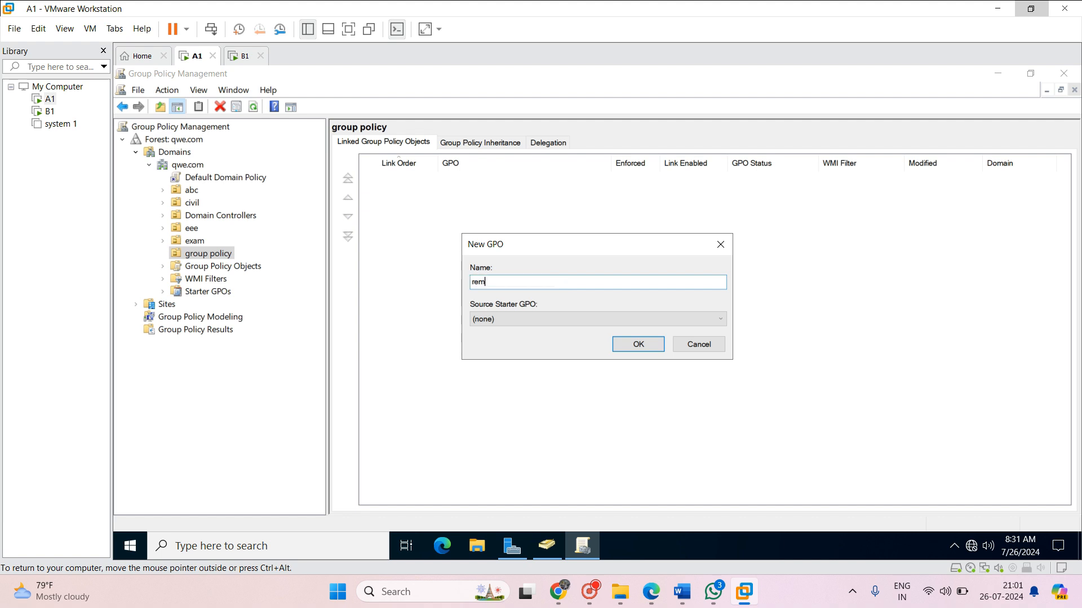
text(ove computer icon)
click(624, 344)
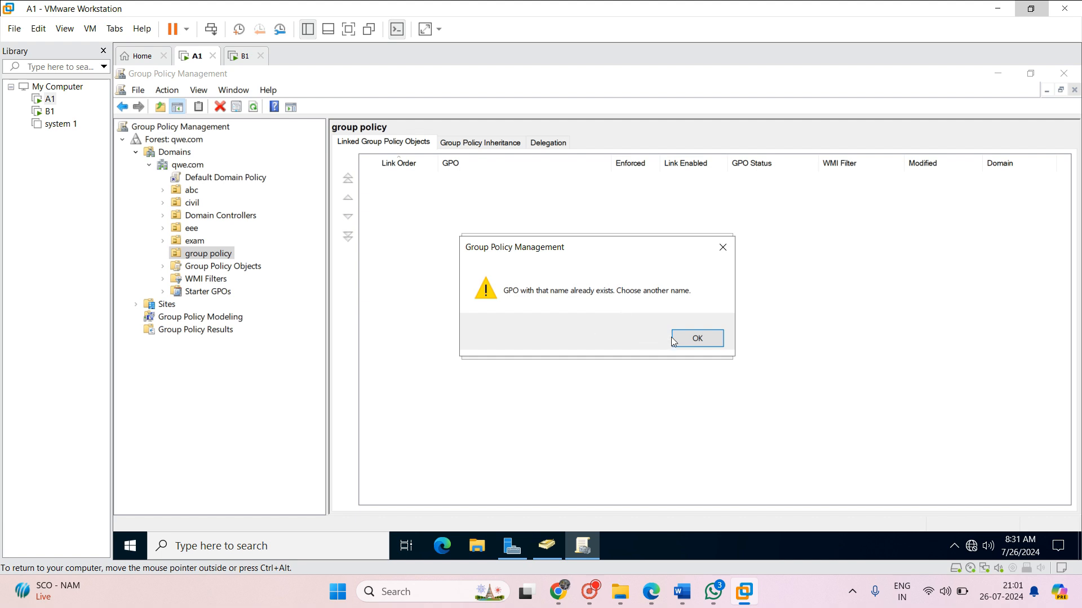
click(692, 342)
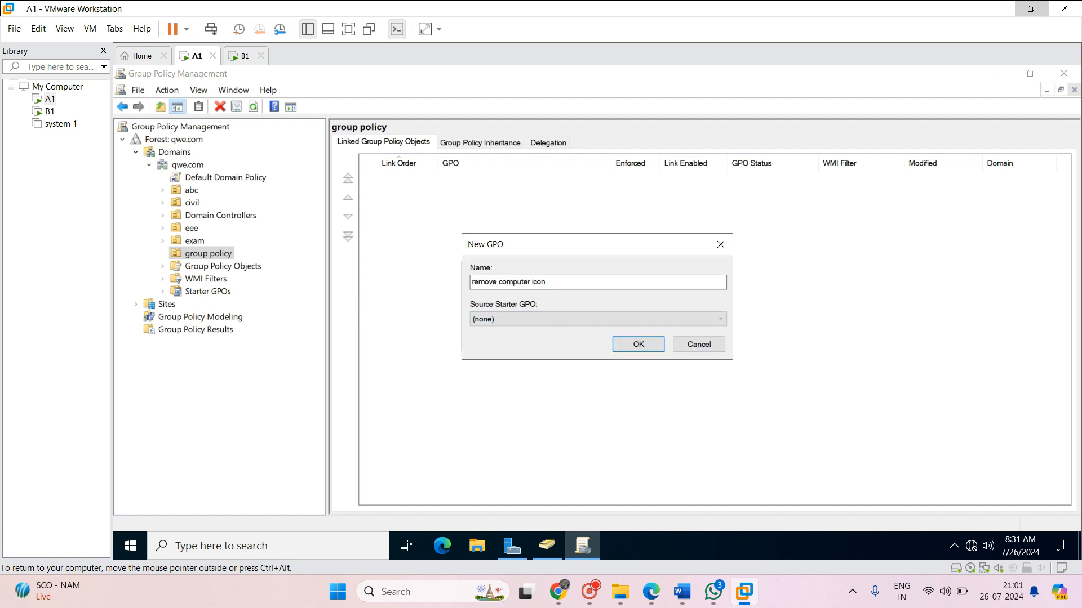
Change the new GPO's name to "remove recycle bin" and create it linked to the group policy organizational unit.
click(558, 283)
key(BackSpace)
key(BackSpace)
key(BackSpace)
key(BackSpace)
key(BackSpace)
key(BackSpace)
key(BackSpace)
key(BackSpace)
key(BackSpace)
key(BackSpace)
key(BackSpace)
key(BackSpace)
key(BackSpace)
key(BackSpace)
key(BackSpace)
key(BackSpace)
key(BackSpace)
key(BackSpace)
key(BackSpace)
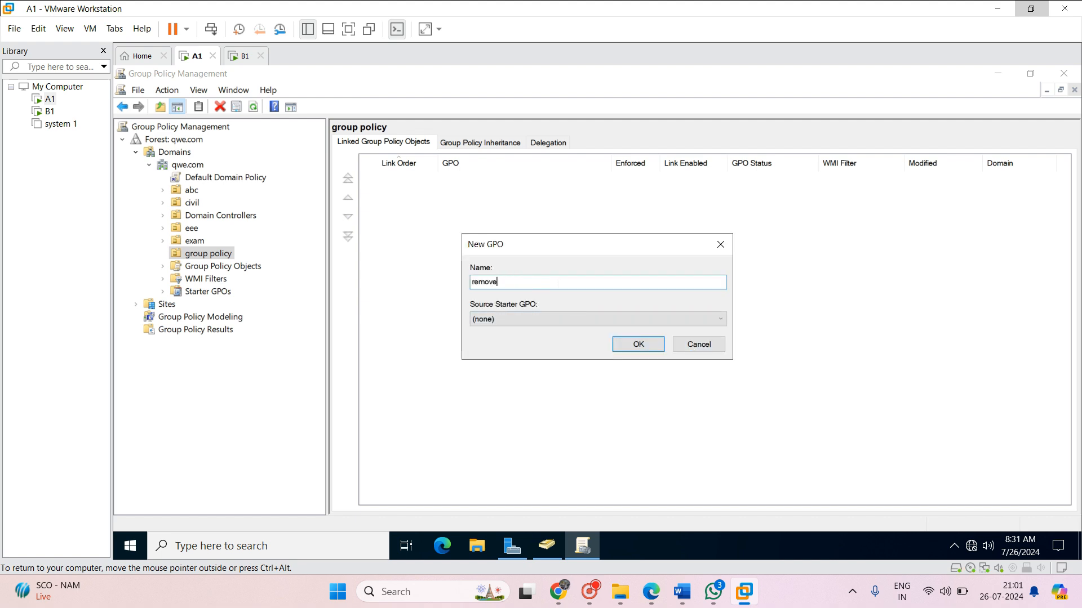
text(recy)
text(cle b)
text(in)
text(remove)
click(651, 343)
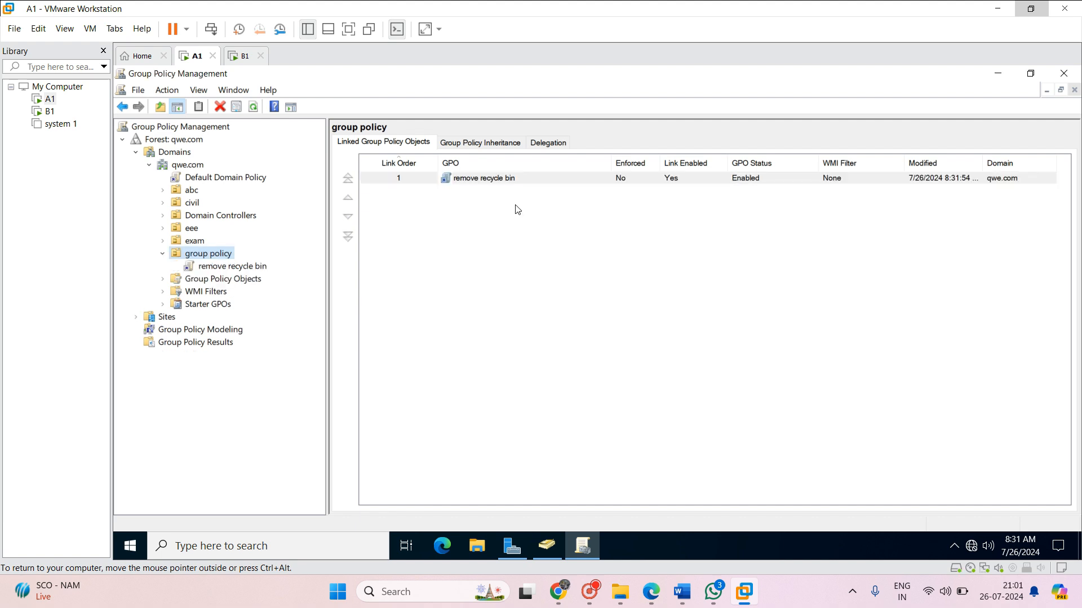
Open the "remove recycle bin" GPO linked to the group policy organizational unit for editing.
click(495, 186)
click(493, 184)
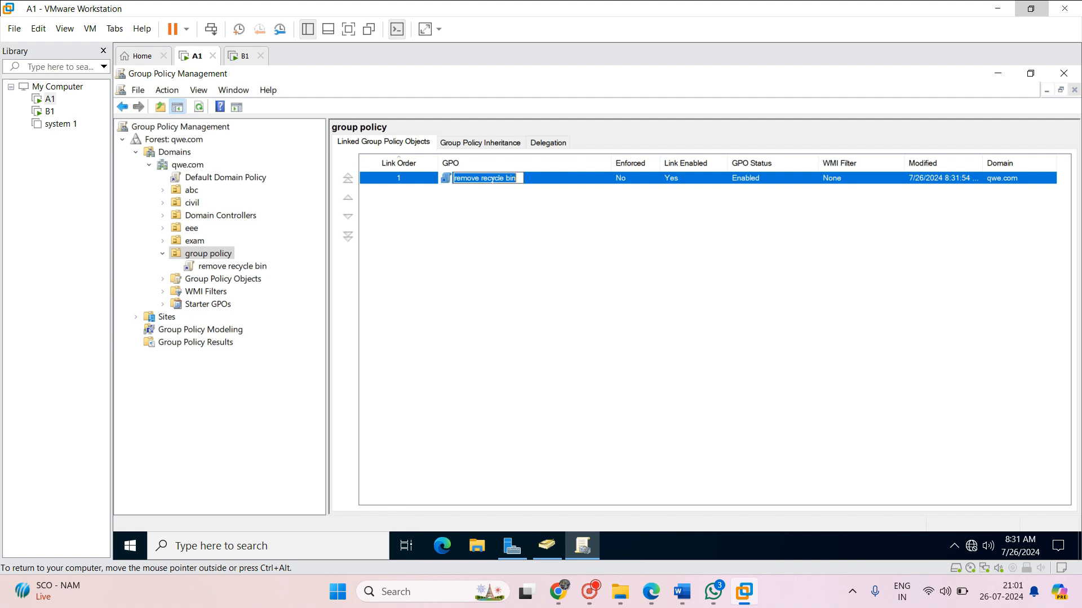
right_click(493, 182)
click(478, 248)
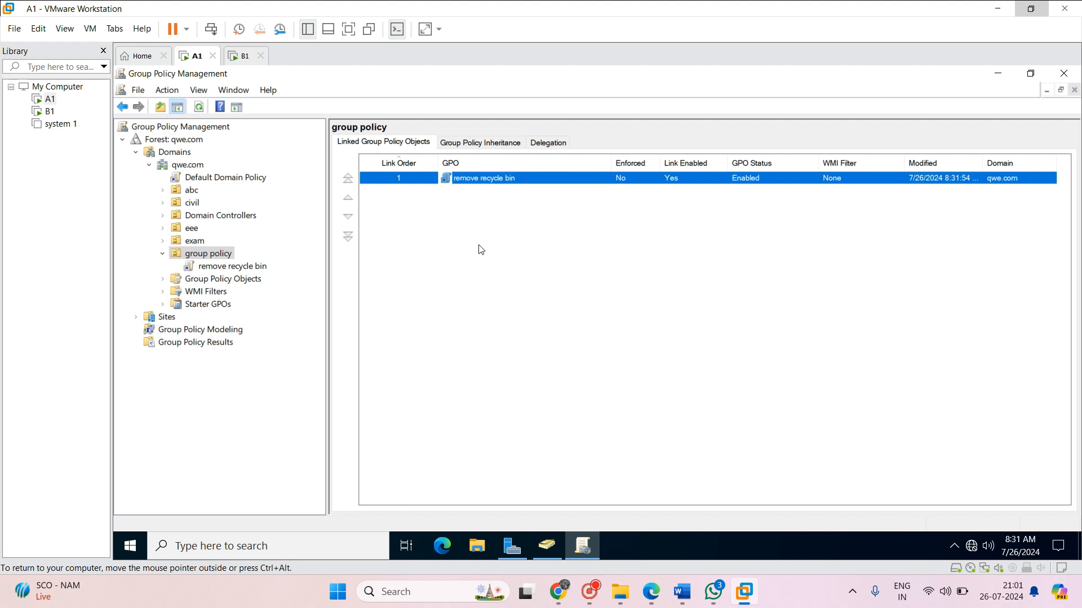
click(509, 181)
right_click(509, 181)
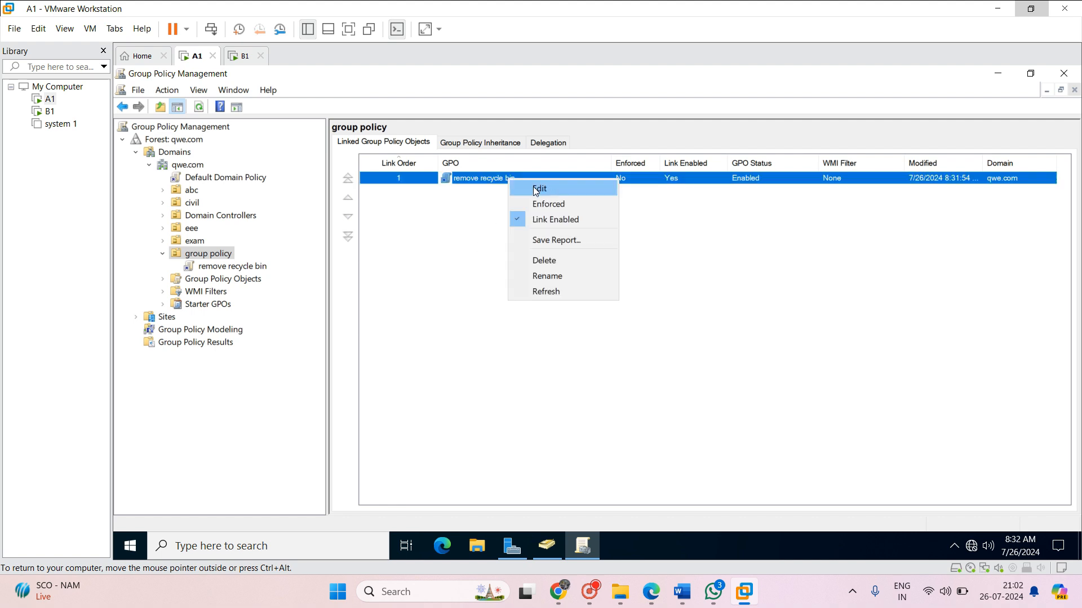
click(533, 187)
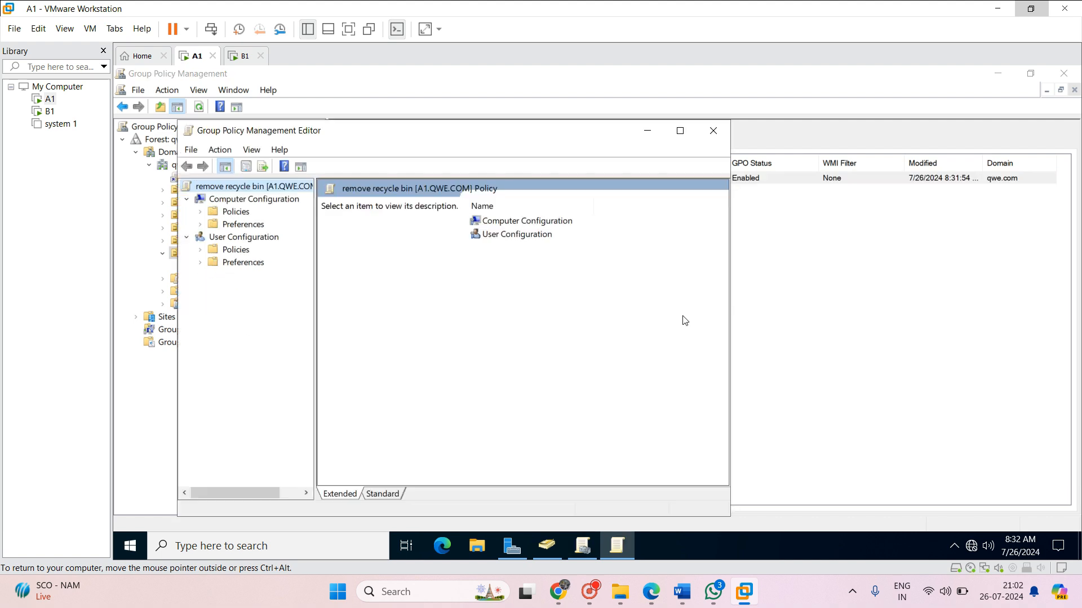
Browse to the Desktop policies in the Administrative Templates under User Configuration, with the editor window maximized.
double_click(513, 235)
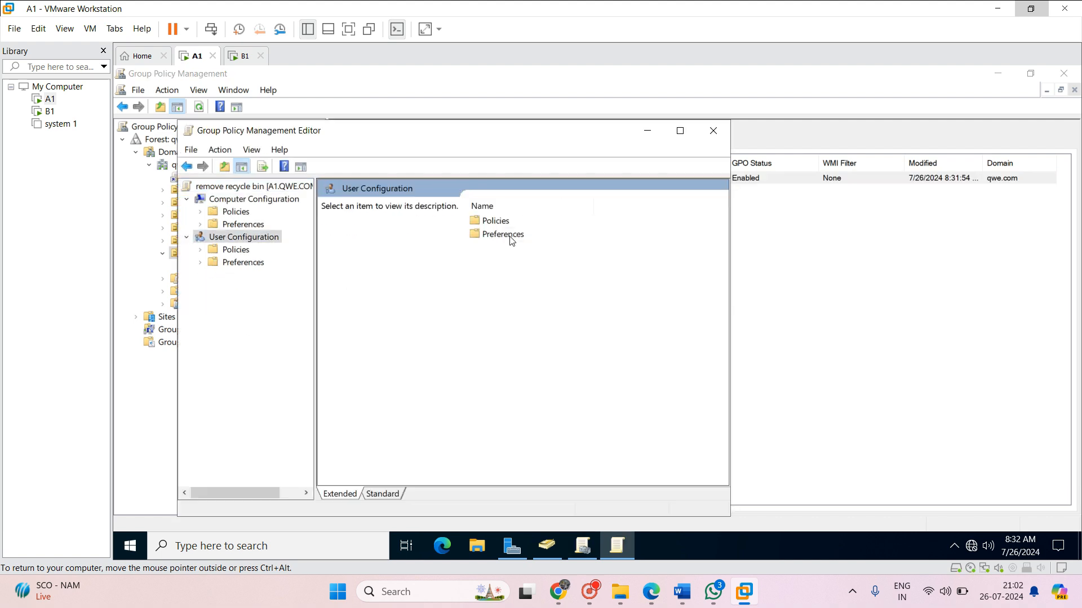
double_click(498, 223)
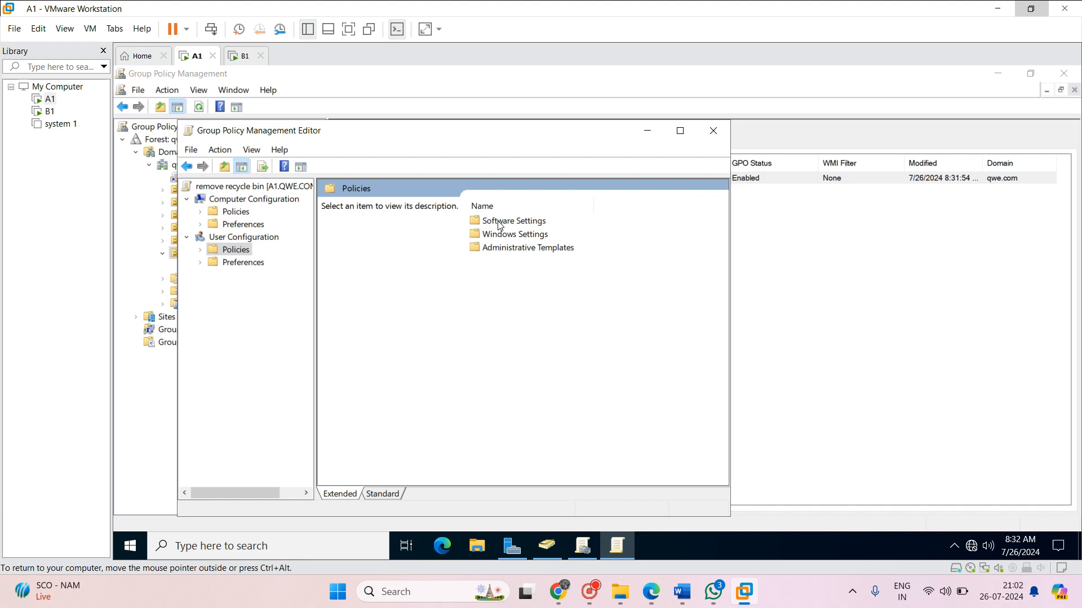
double_click(528, 249)
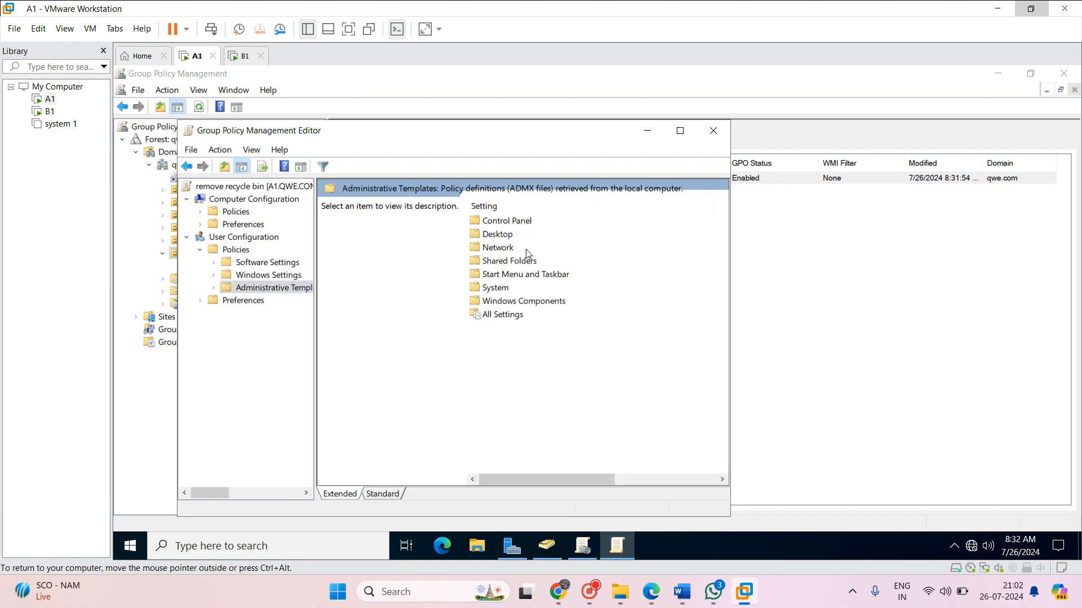
click(679, 132)
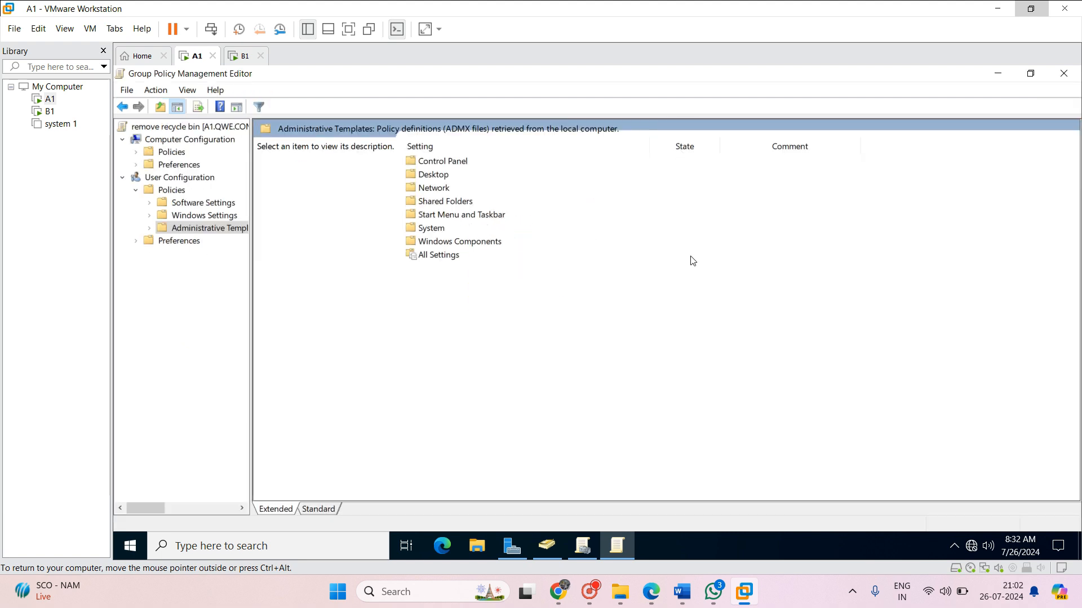
double_click(434, 176)
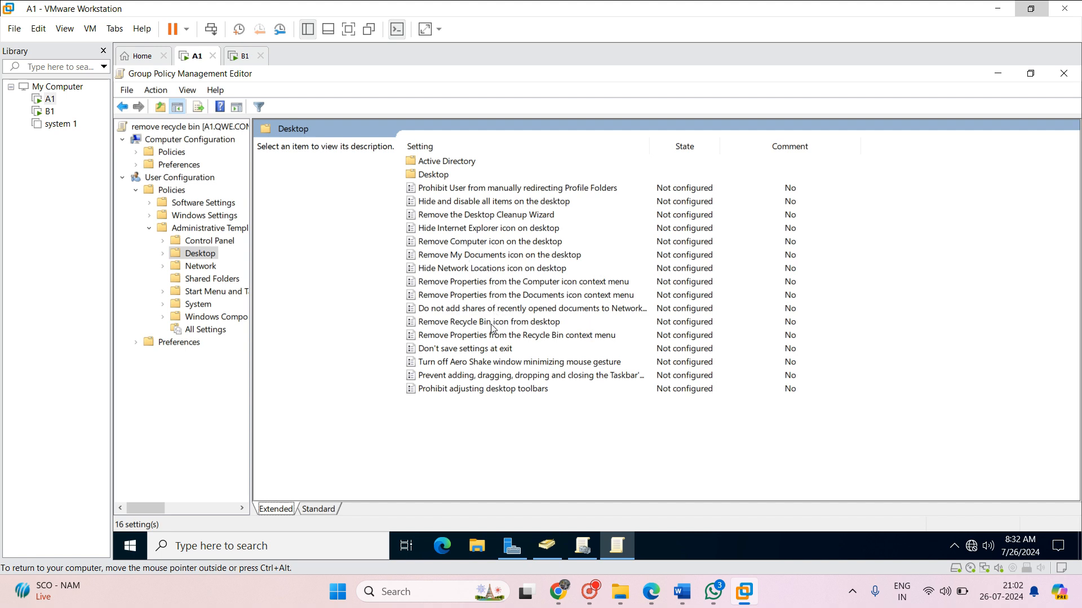
Set the "Remove Recycle Bin icon from desktop" policy to Enabled and apply it.
click(471, 325)
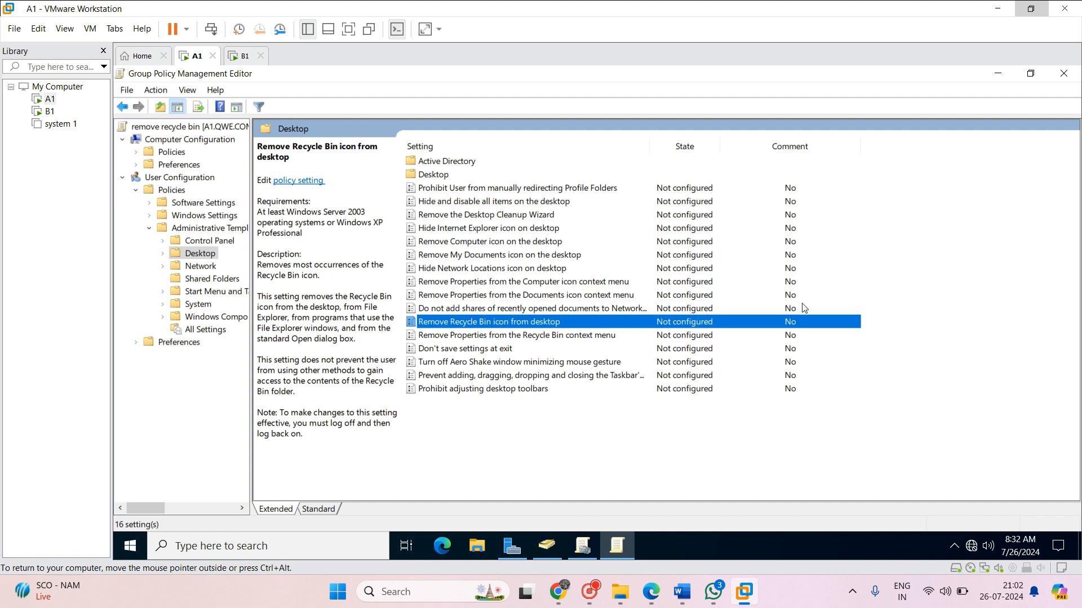
double_click(495, 325)
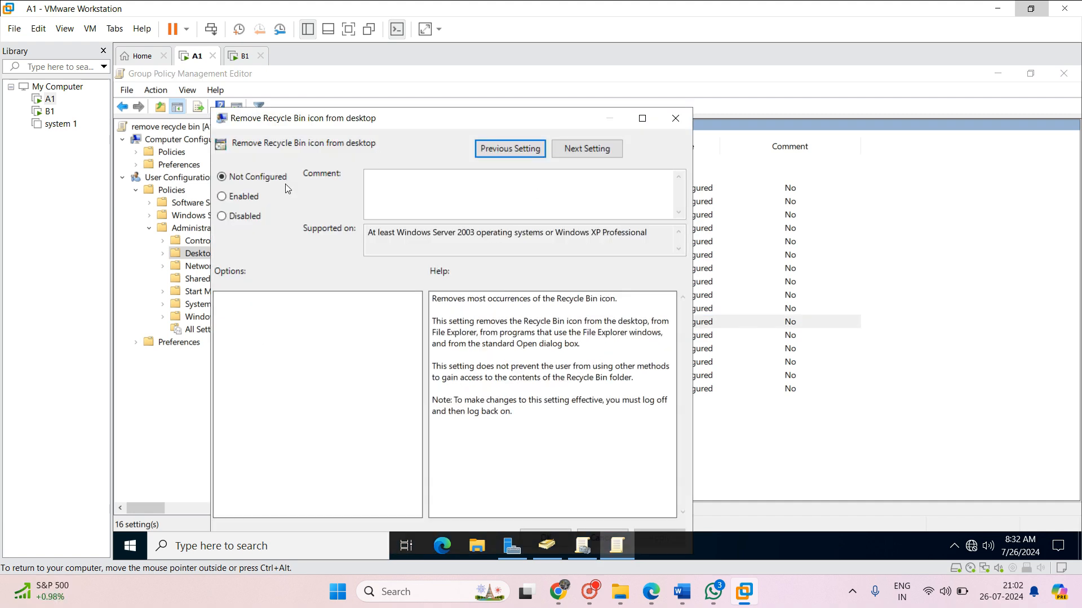
click(231, 196)
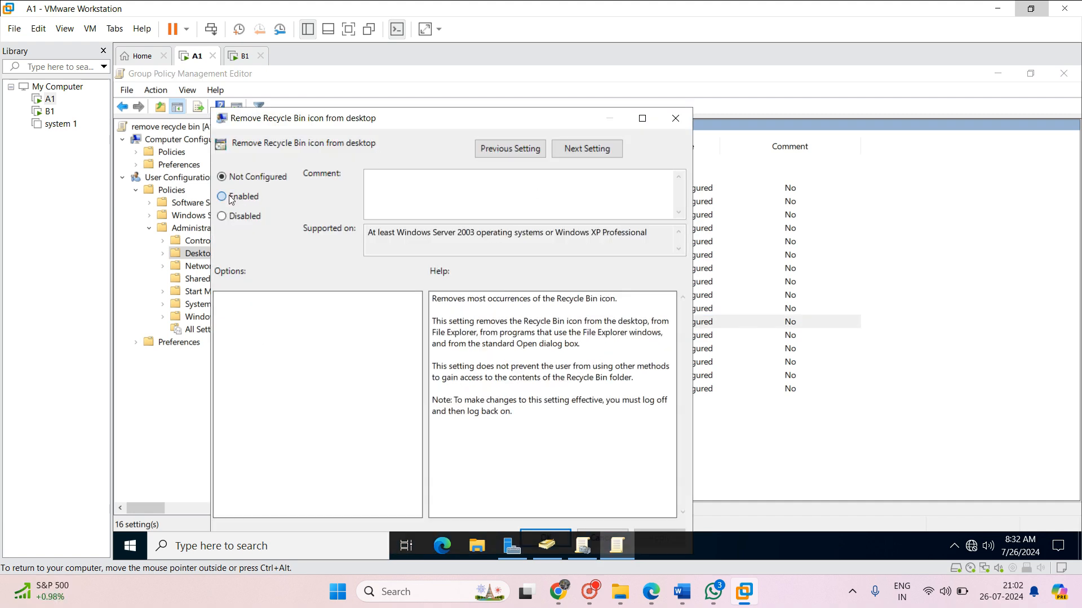
click(642, 118)
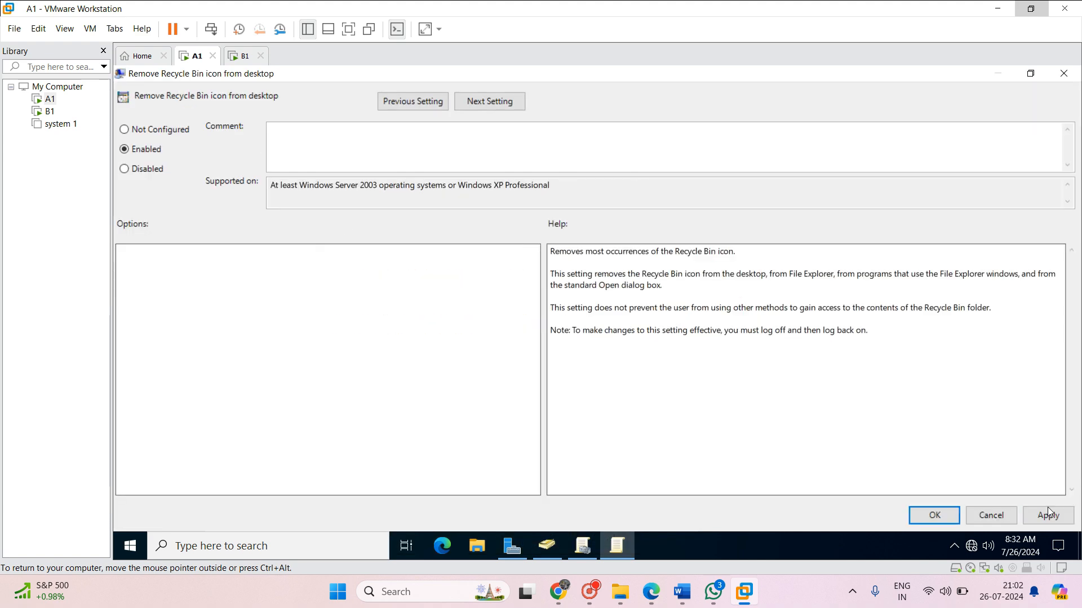
click(1047, 510)
click(937, 514)
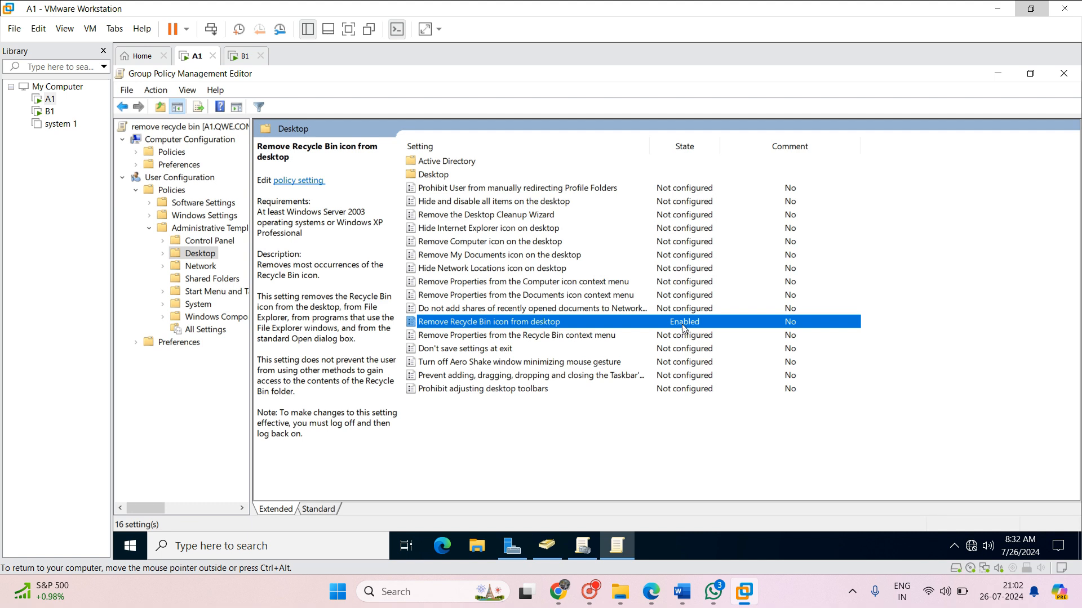
click(579, 441)
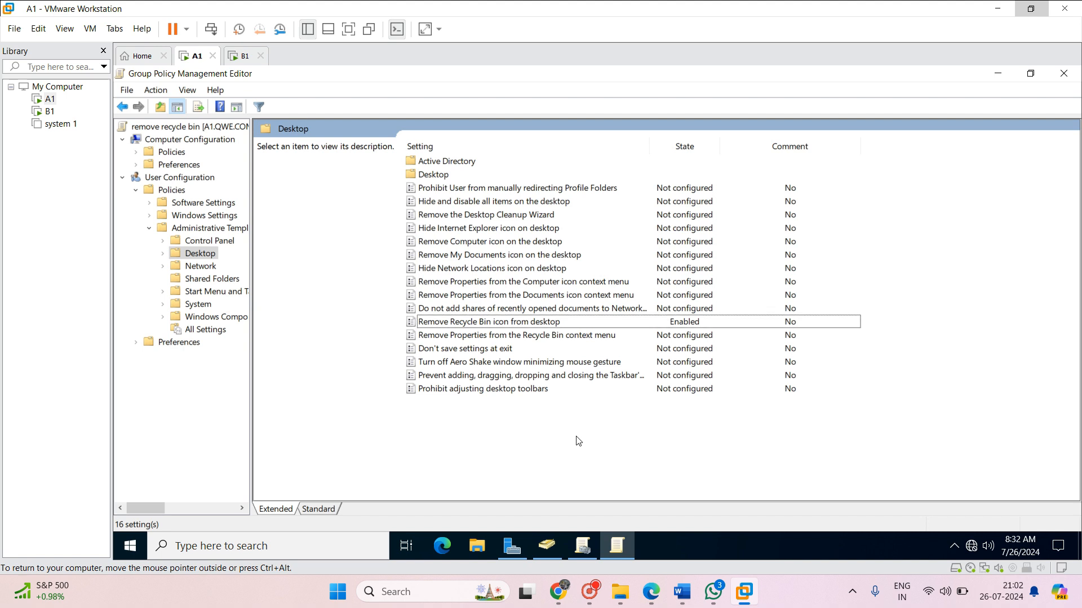
Run gpupdate /force on A1 to refresh the group policies.
key(super+r)
text(gpupdate /force)
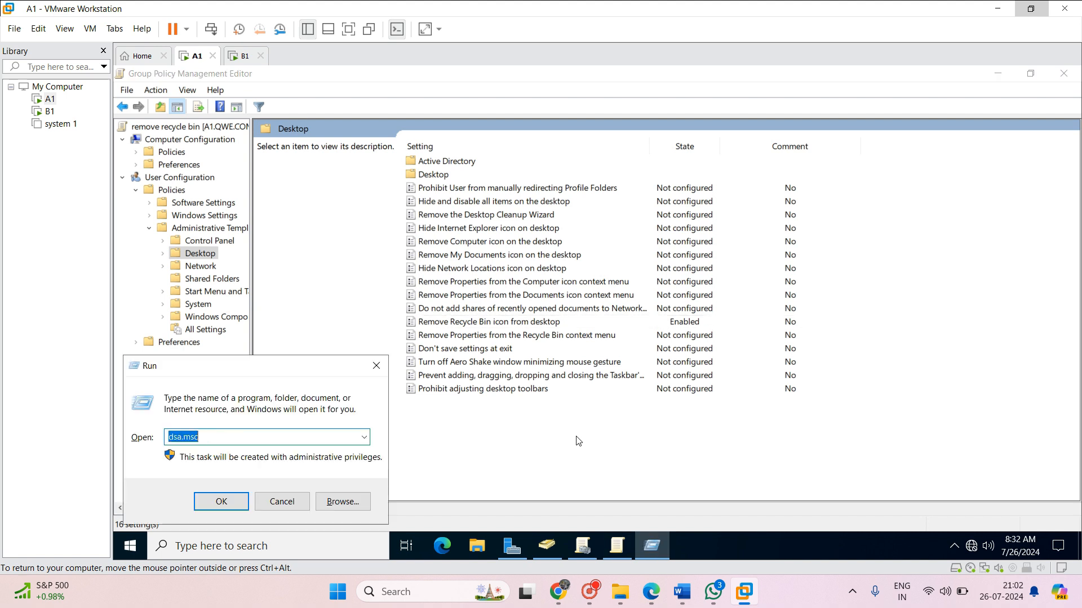
key(Return)
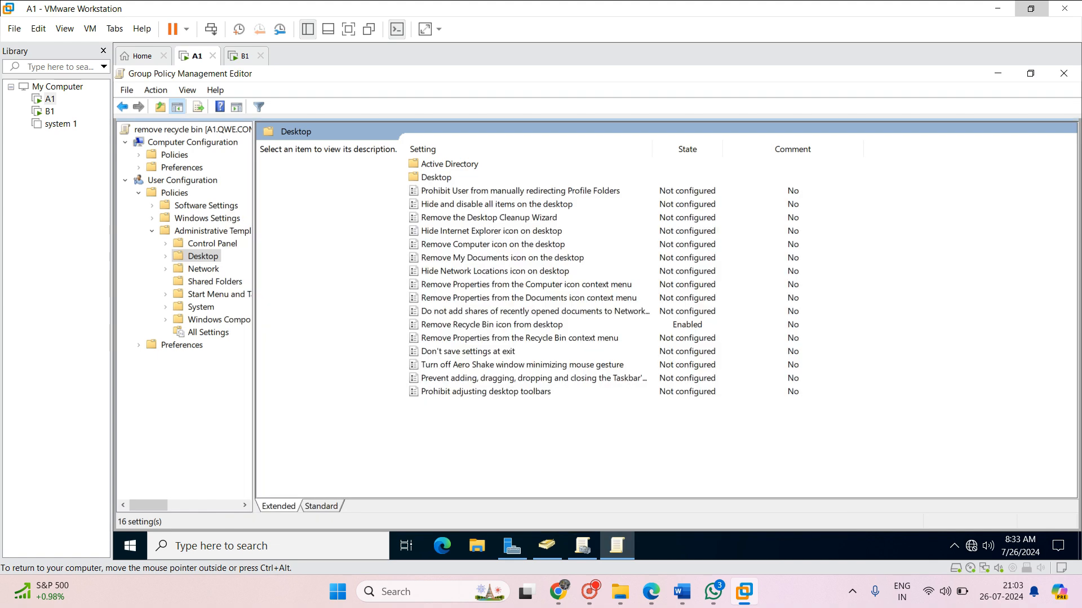
Switch to the B1 virtual machine and sign out of its current session.
click(245, 55)
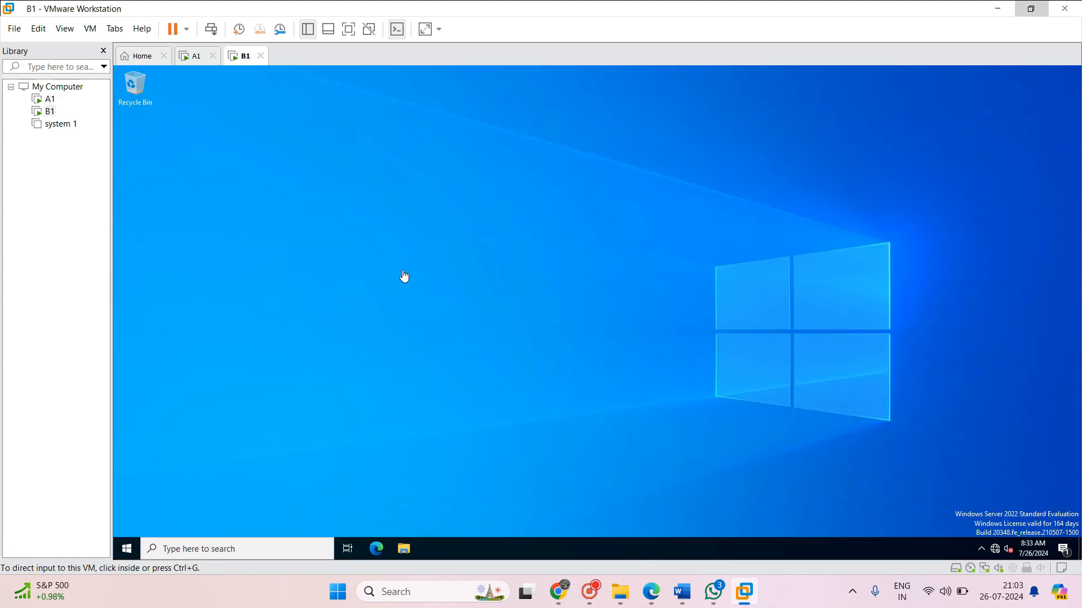
click(212, 28)
click(575, 248)
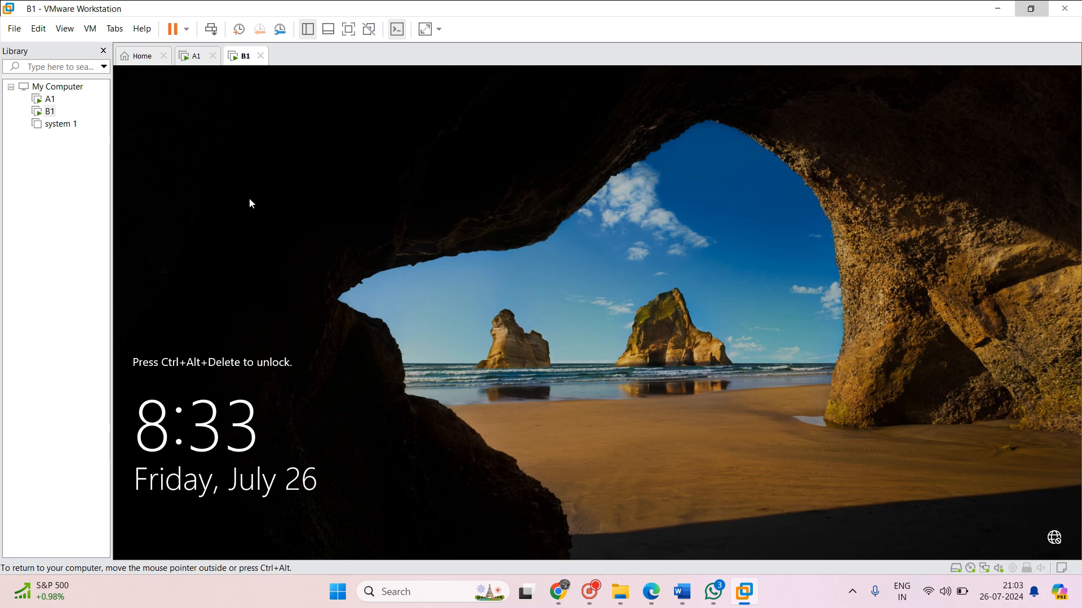
Sign in to the QWE domain on B1 as another user, with user name g1 and the account password.
click(209, 32)
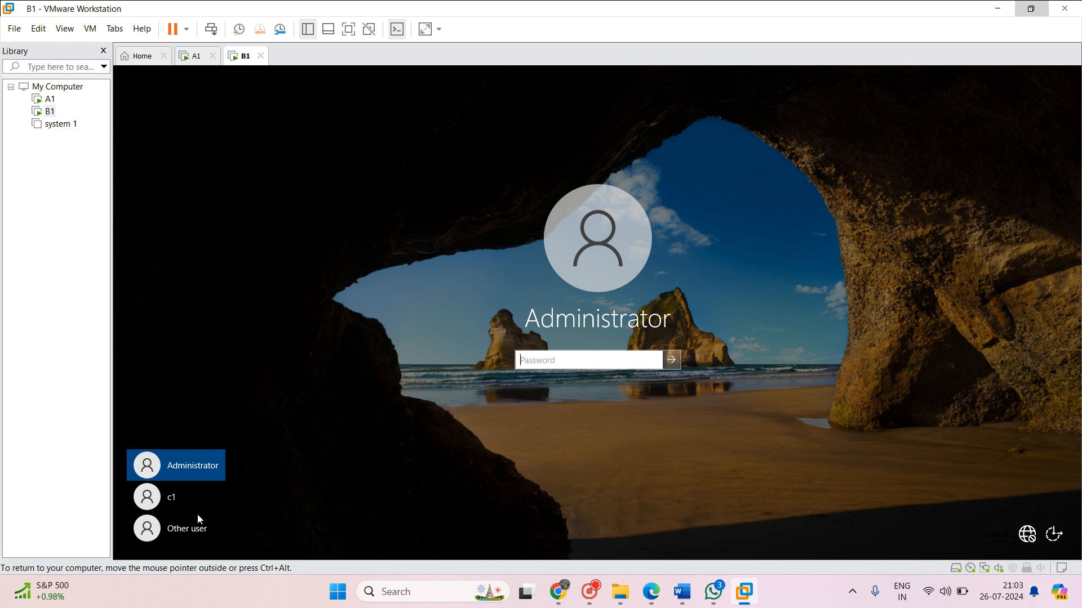
click(188, 524)
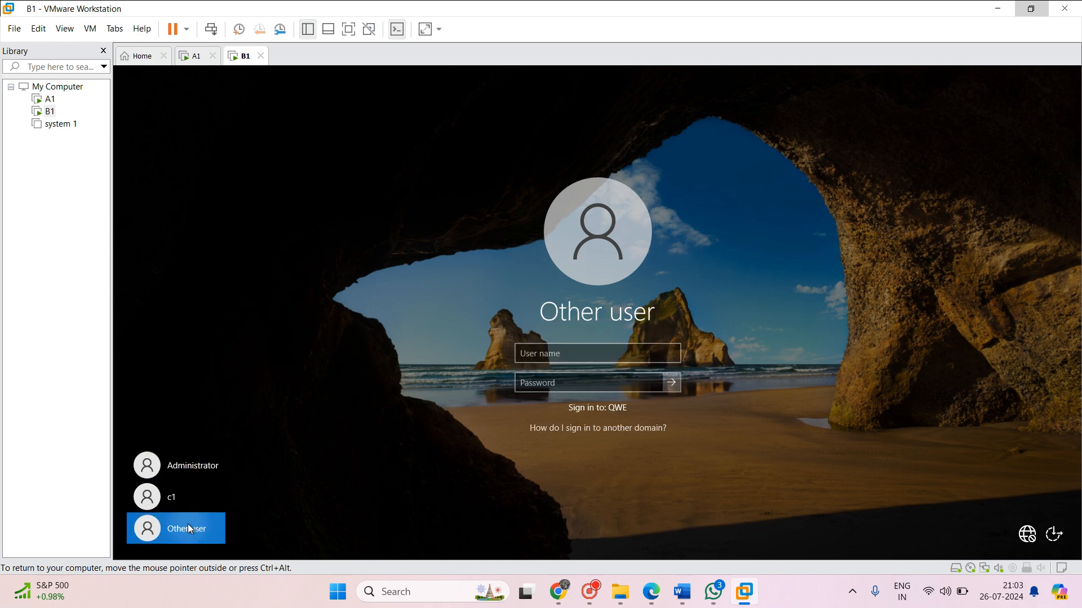
click(520, 353)
text(g1)
key(Tab)
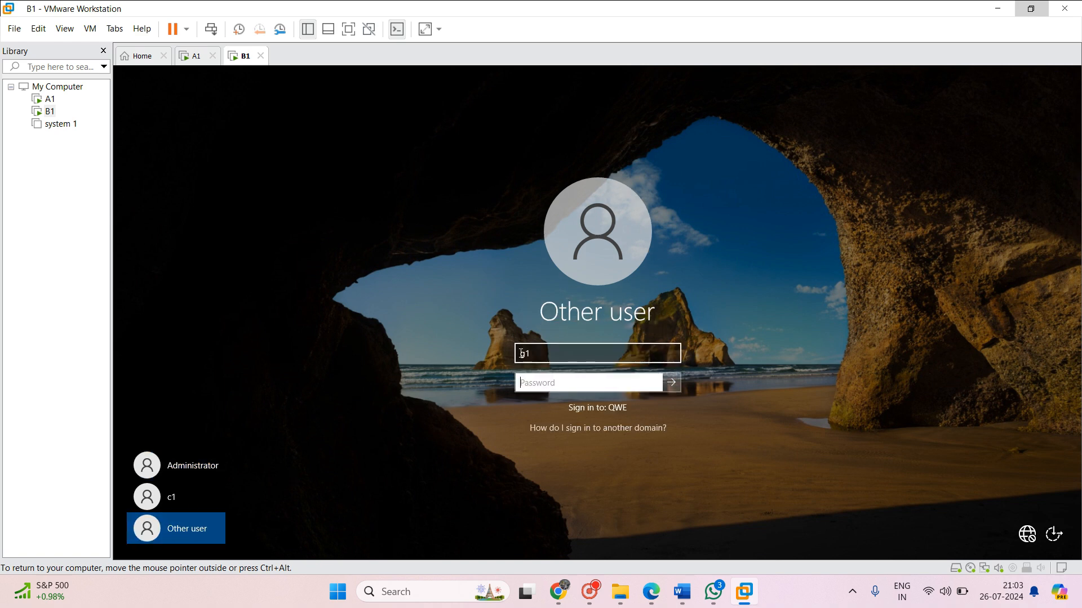
text(•••)
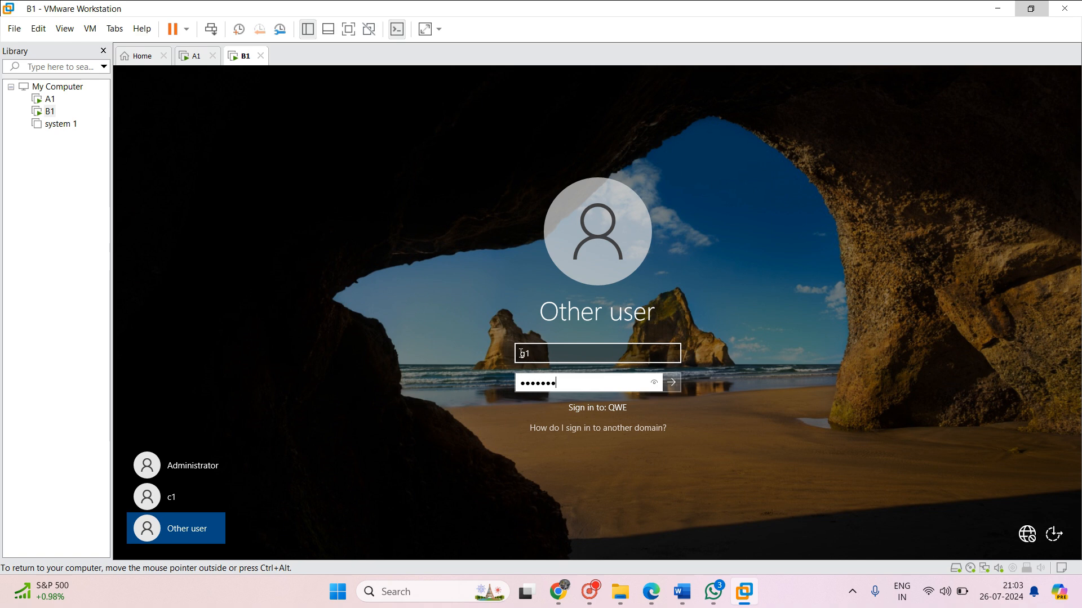
text(••••)
key(Return)
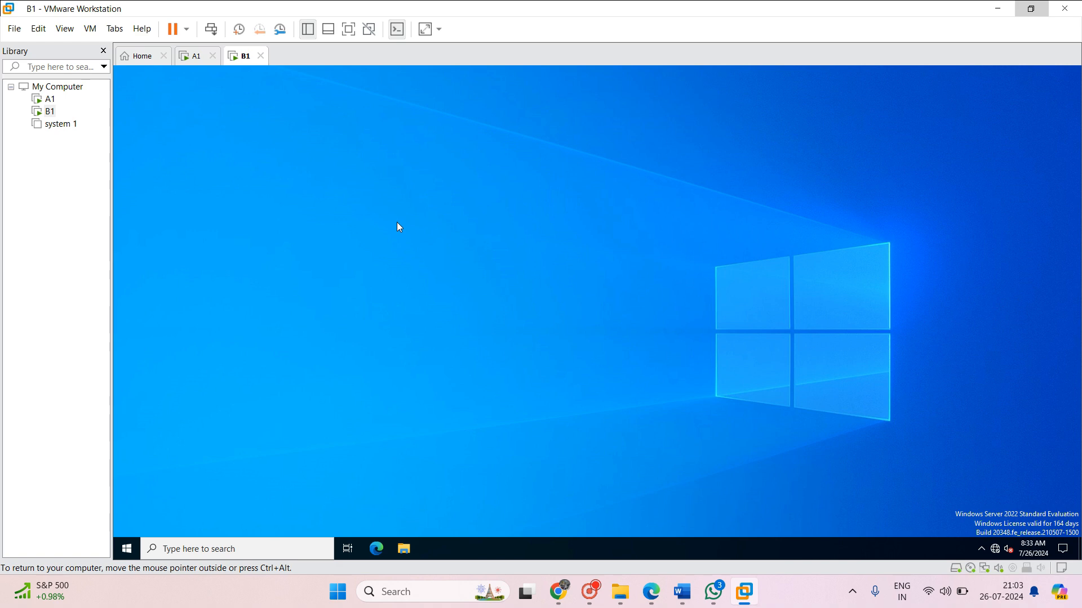
Refresh the desktop and open the desktop icon settings from the Themes personalization settings.
right_click(397, 223)
click(423, 255)
right_click(422, 186)
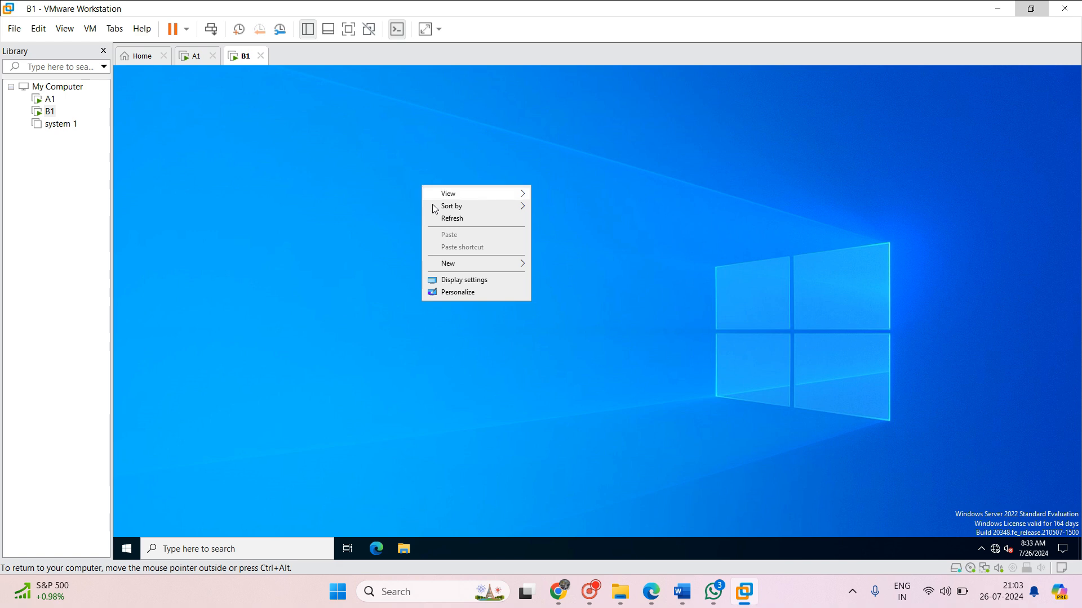
click(451, 293)
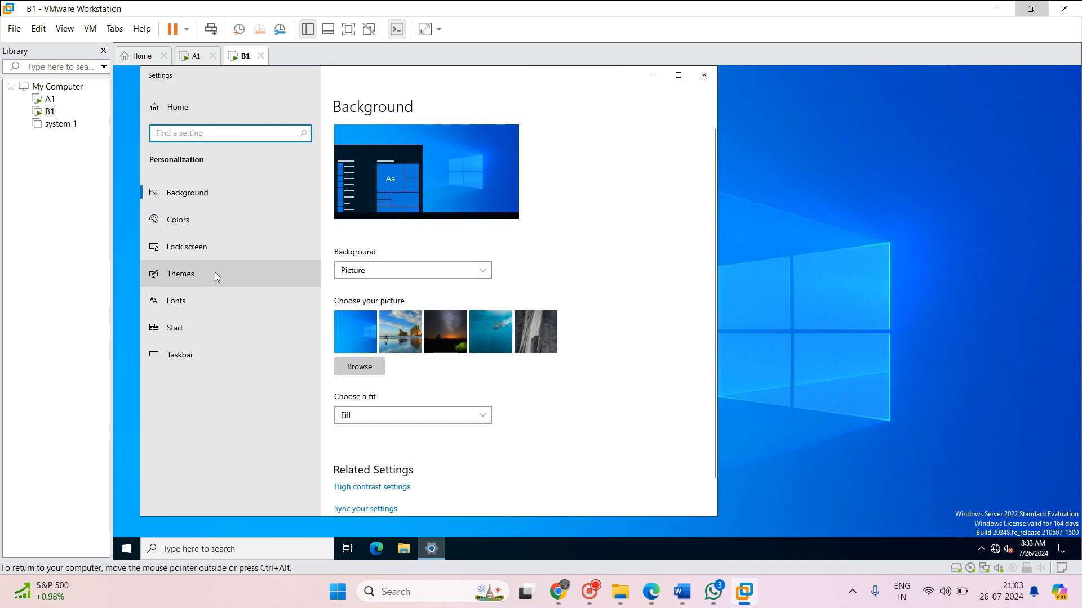
click(187, 280)
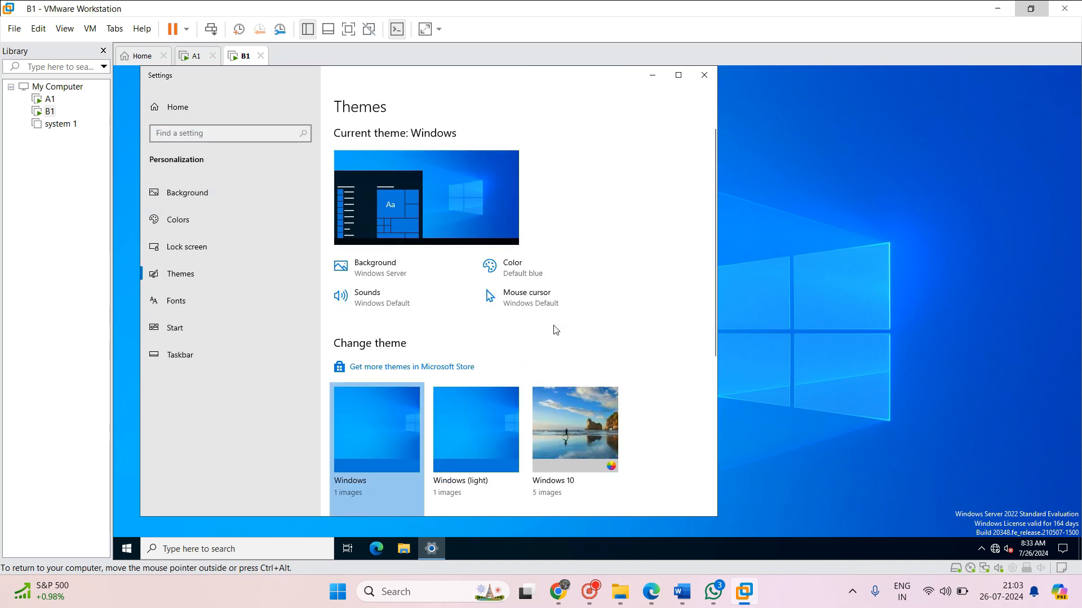
scroll(555, 330, down, 3)
scroll(555, 330, down, 2)
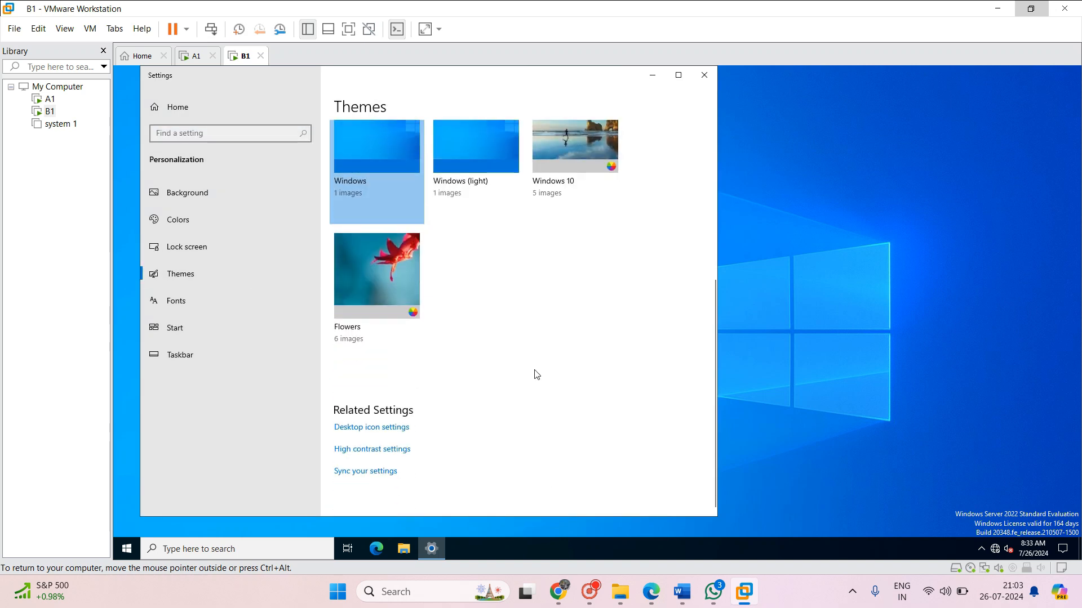
click(381, 428)
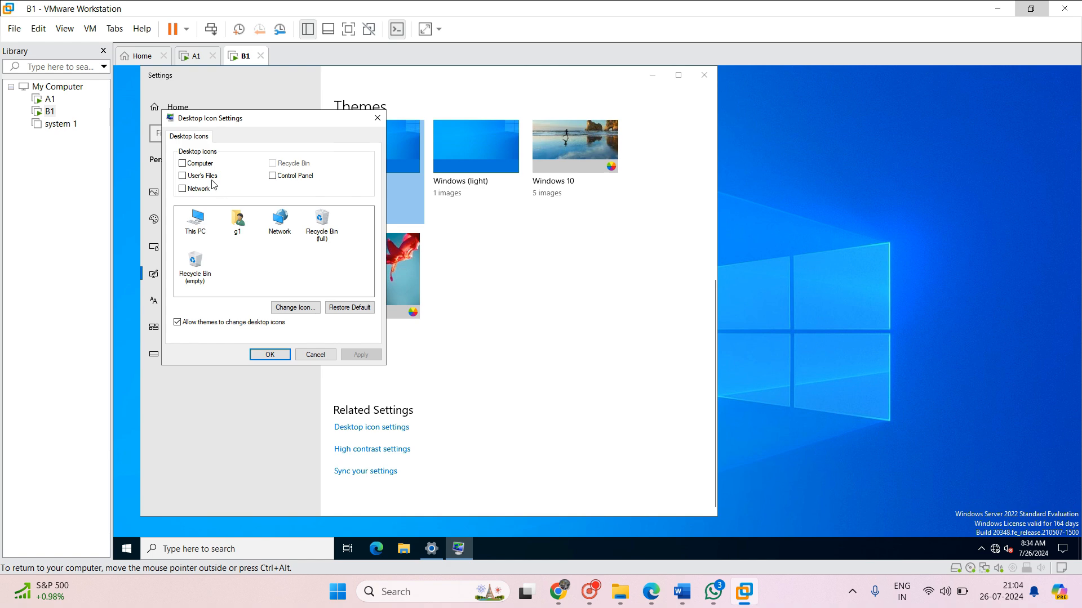
Turn on the Computer, User's Files, Network and Control Panel desktop icons and apply the change.
click(183, 164)
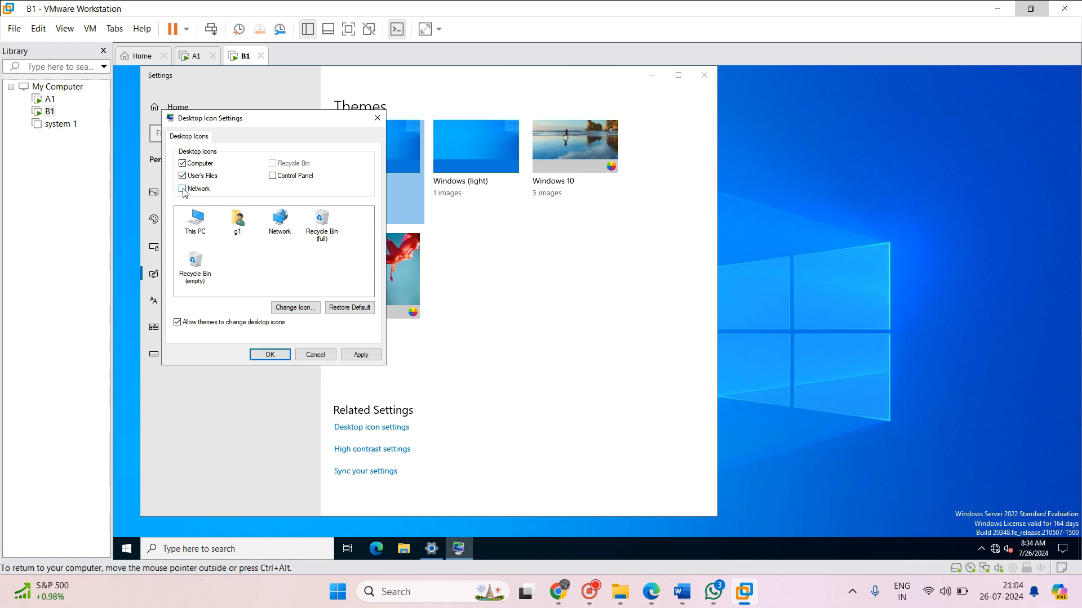
click(274, 177)
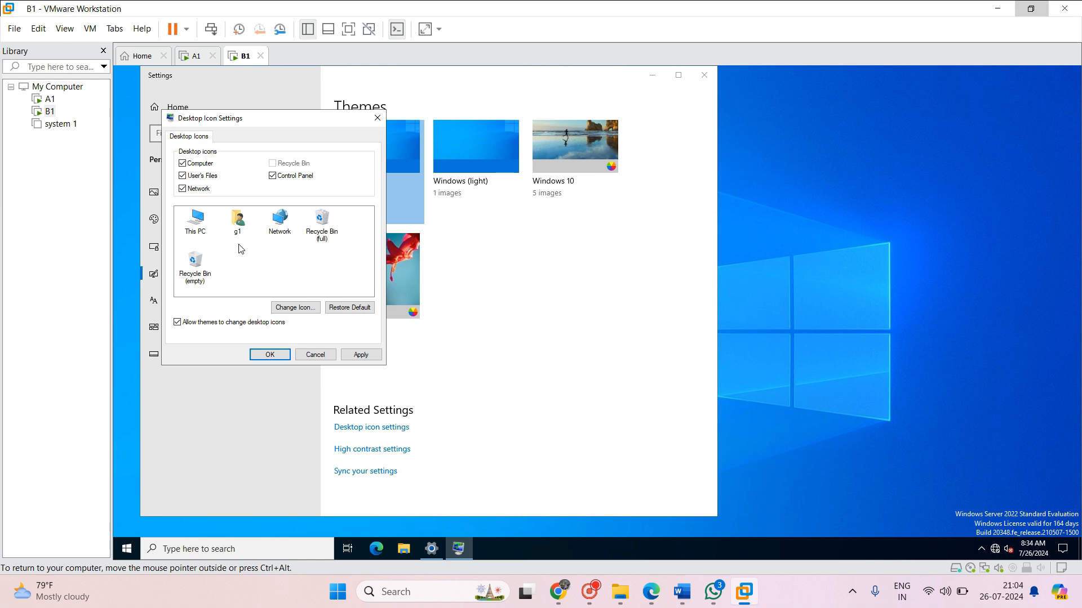
click(361, 355)
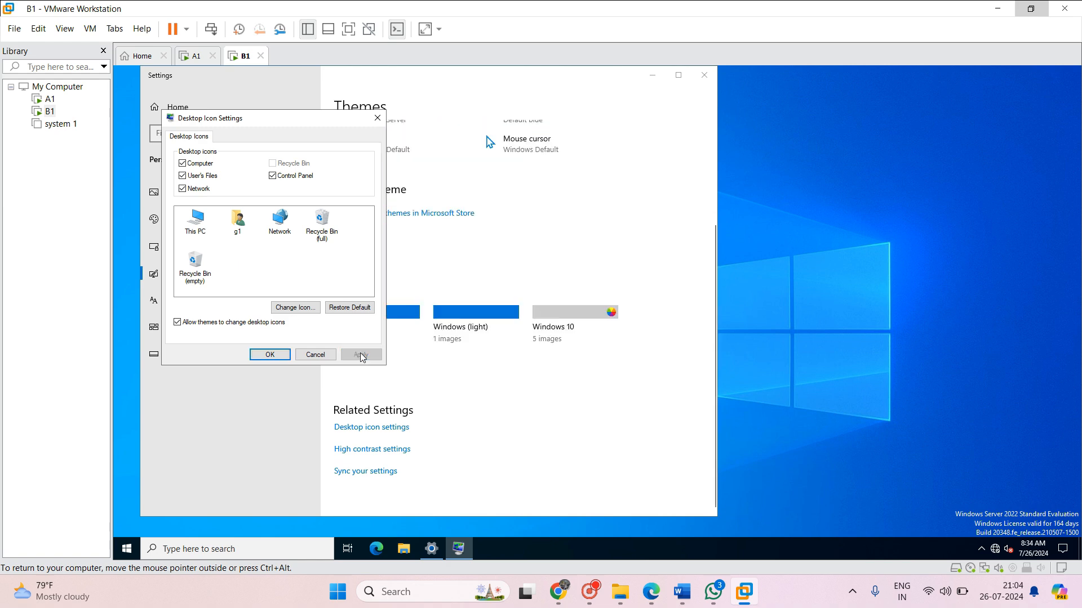
click(272, 357)
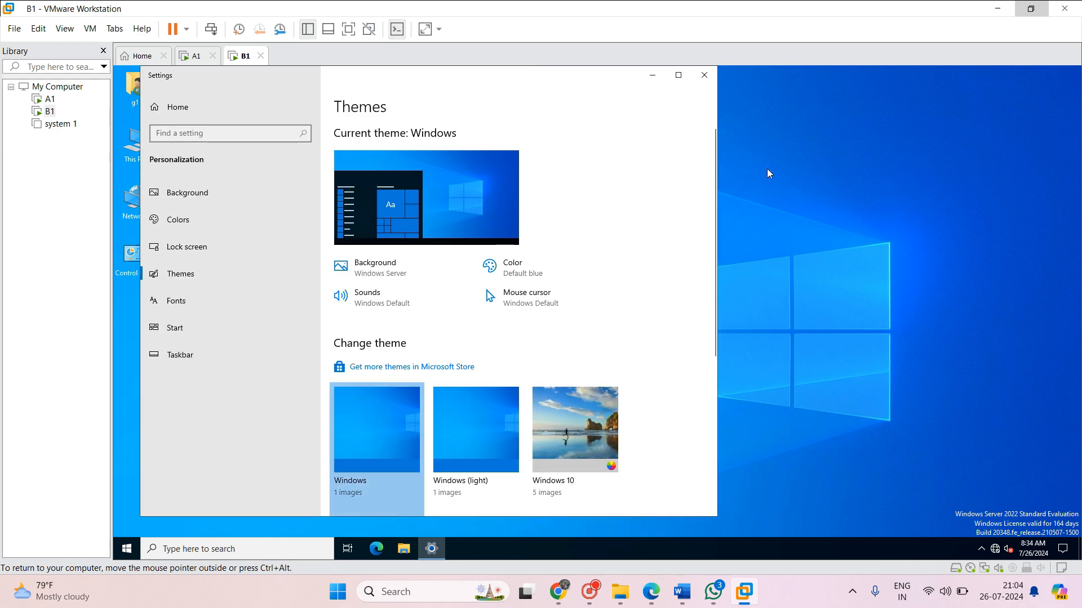